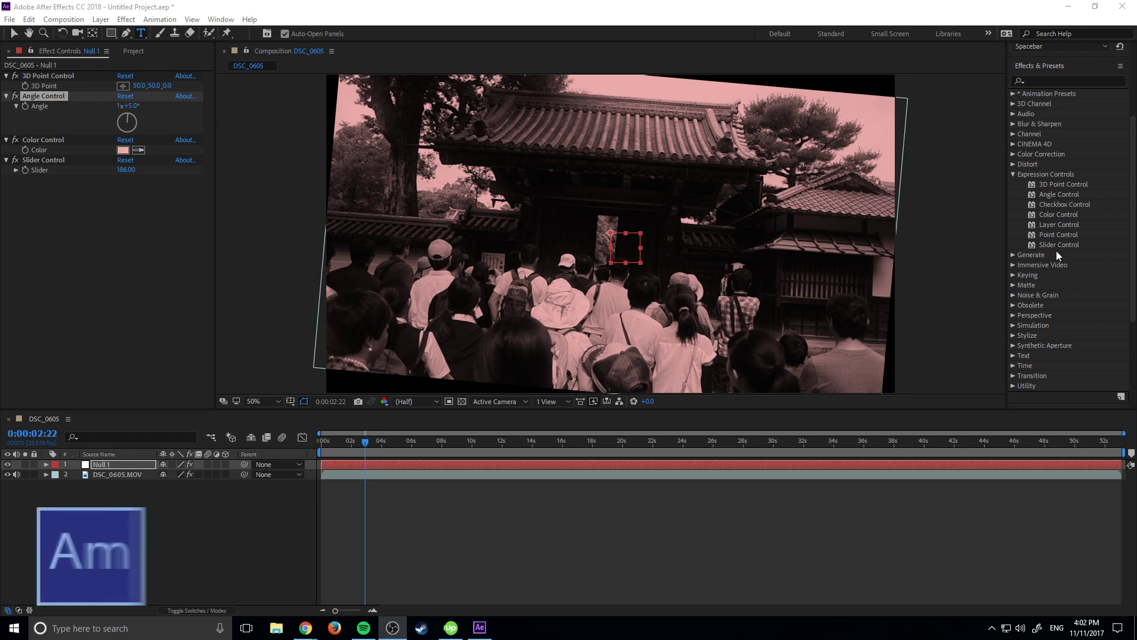
# Rotate Null 1's Angle Control, make its Color Control teal and set its Slider to -31
pyautogui.moveTo(127, 125)
pyautogui.mouseDown()
pyautogui.moveTo(91, 120)
pyautogui.moveTo(76, 95)
pyautogui.moveTo(116, 101)
pyautogui.moveTo(122, 112)
pyautogui.mouseUp()
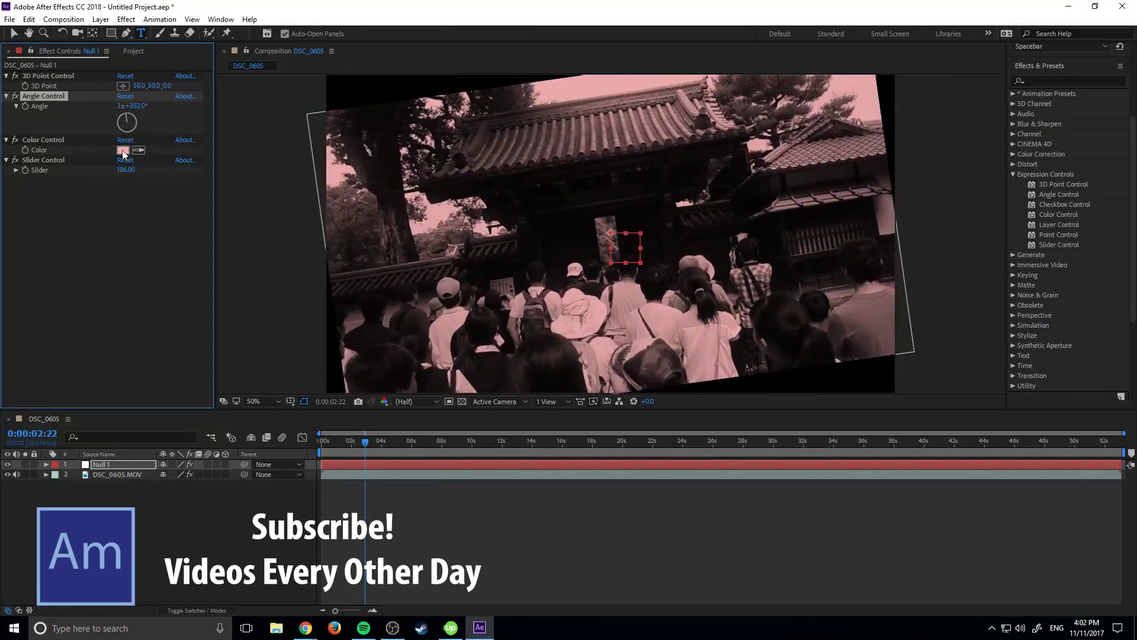
pyautogui.click(123, 151)
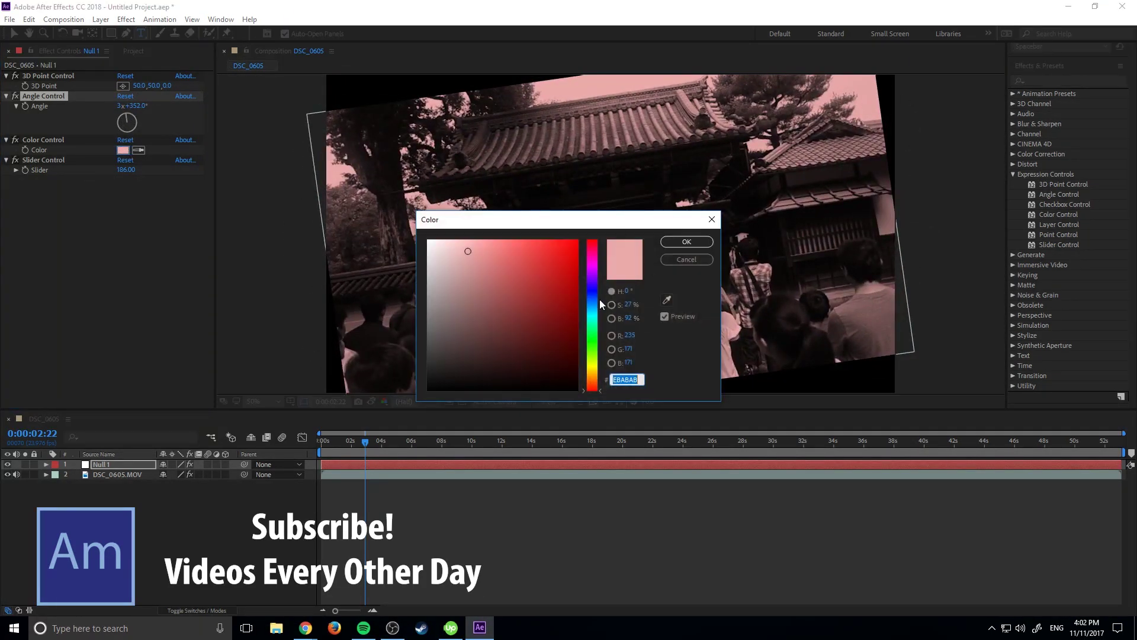
pyautogui.click(592, 322)
pyautogui.click(577, 267)
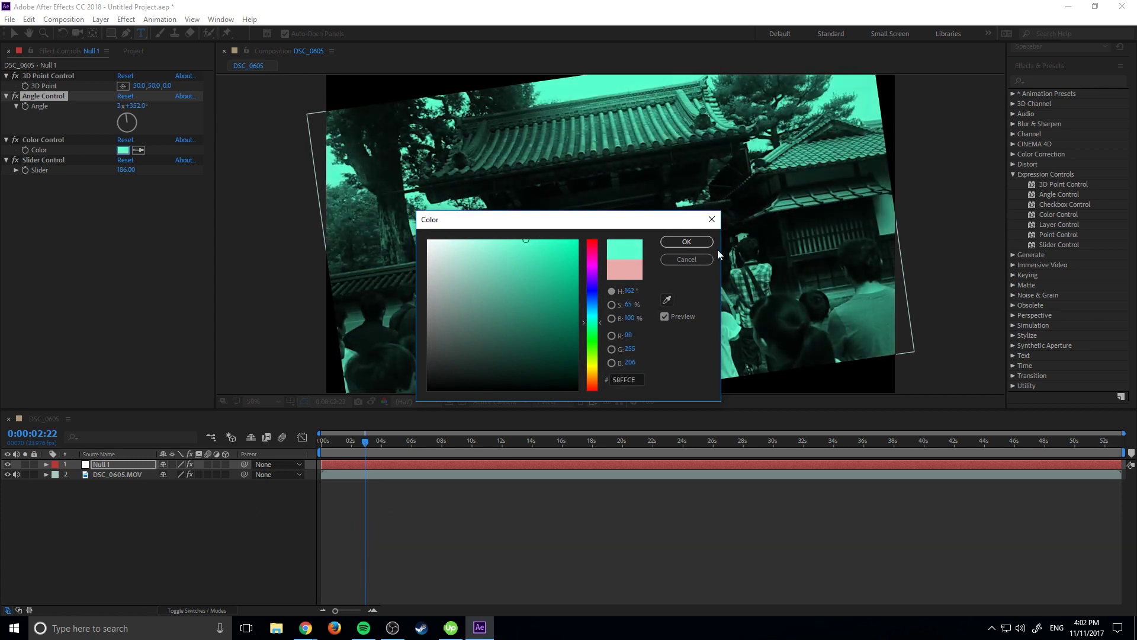
pyautogui.click(686, 242)
pyautogui.moveTo(126, 170); pyautogui.dragTo(3, 176)
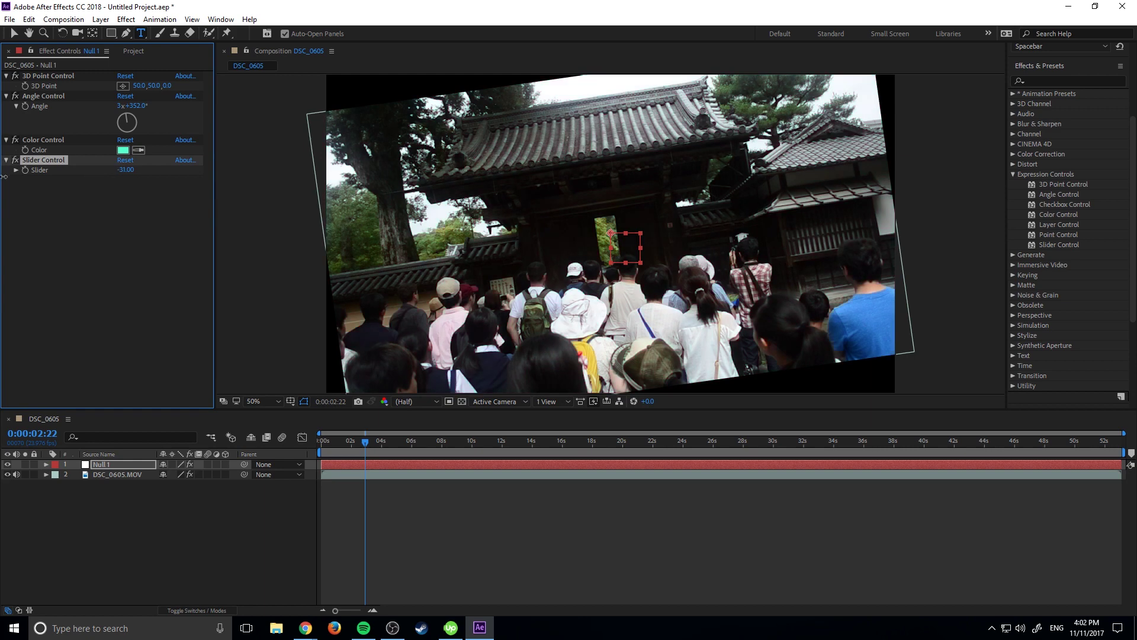
# Inspect the DSC_0605.MOV layer's Transform properties, then reselect Null 1
pyautogui.click(47, 474)
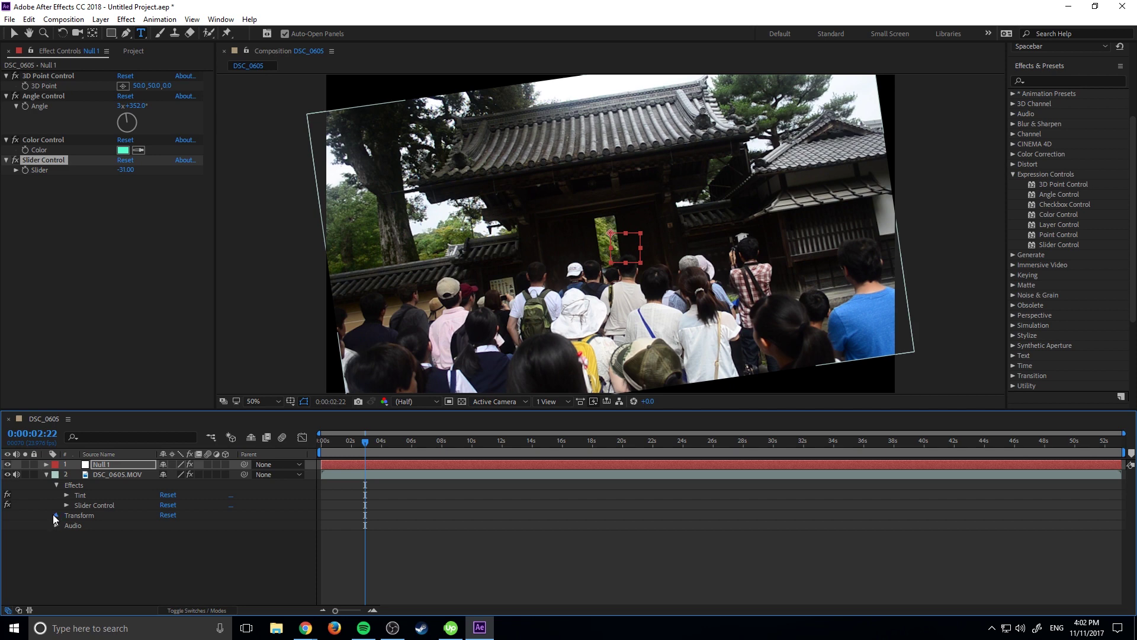
pyautogui.click(53, 514)
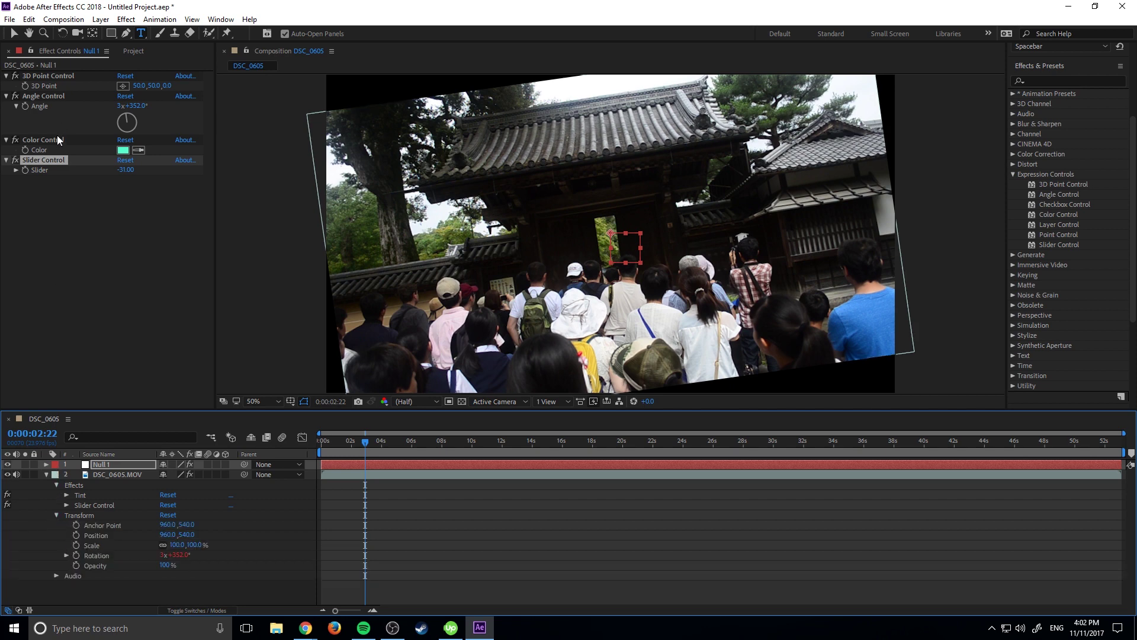
pyautogui.click(46, 474)
pyautogui.click(126, 478)
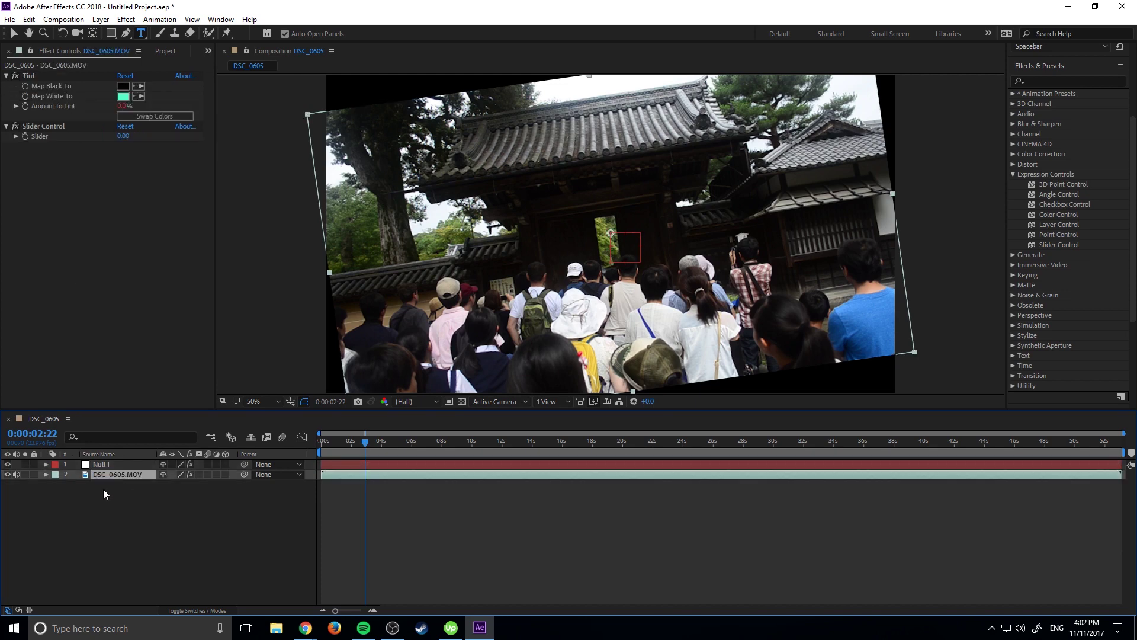
pyautogui.click(104, 465)
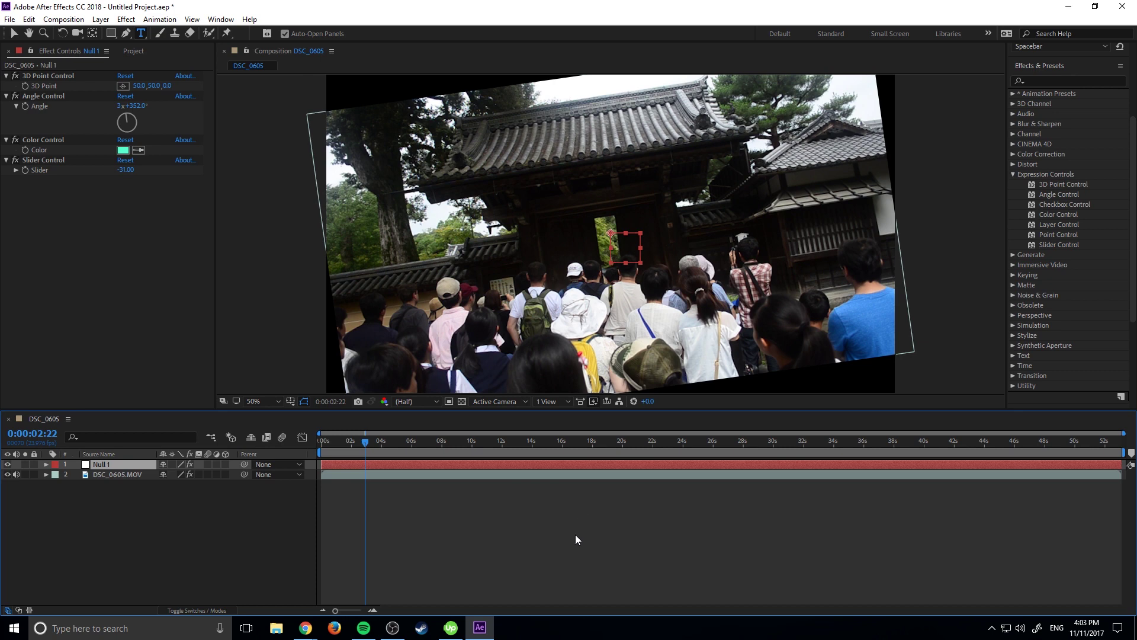
# Select the DSC_0605.MOV and Null 1 layers and delete them
pyautogui.moveTo(575, 534); pyautogui.dragTo(341, 477)
pyautogui.click(83, 474)
pyautogui.moveTo(84, 474); pyautogui.dragTo(105, 499)
pyautogui.hotkey('ctrl', 'a')
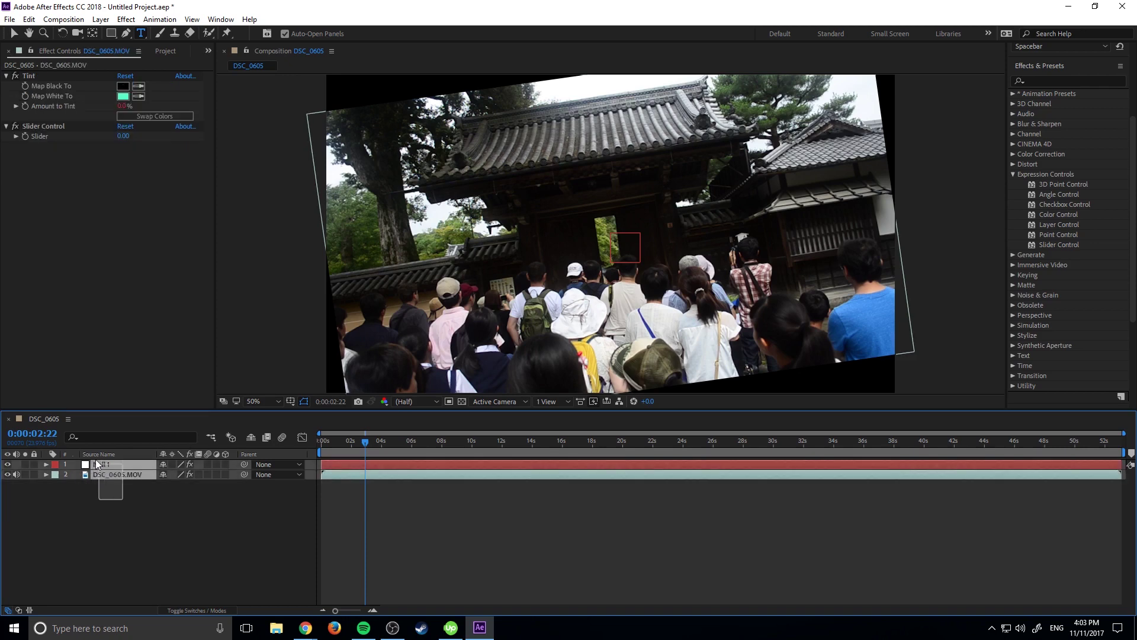
pyautogui.press('Delete')
# Draw a paragraph text box and enter 'This is Some New Text'
pyautogui.moveTo(398, 176); pyautogui.dragTo(849, 323)
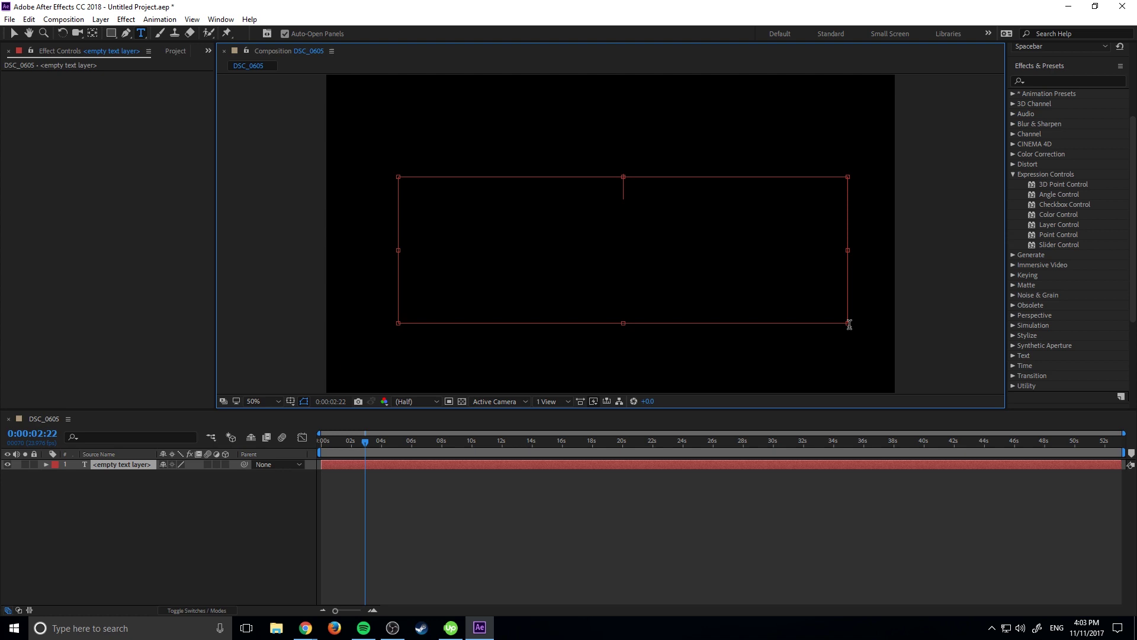
pyautogui.write('This is ')
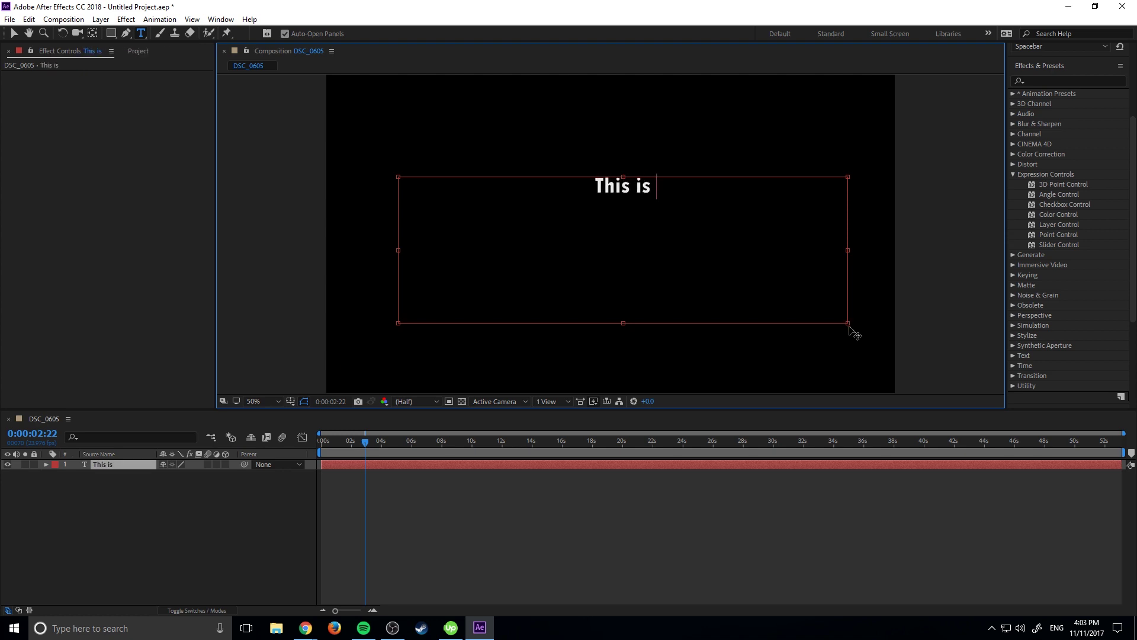
pyautogui.write('Some New TExt')
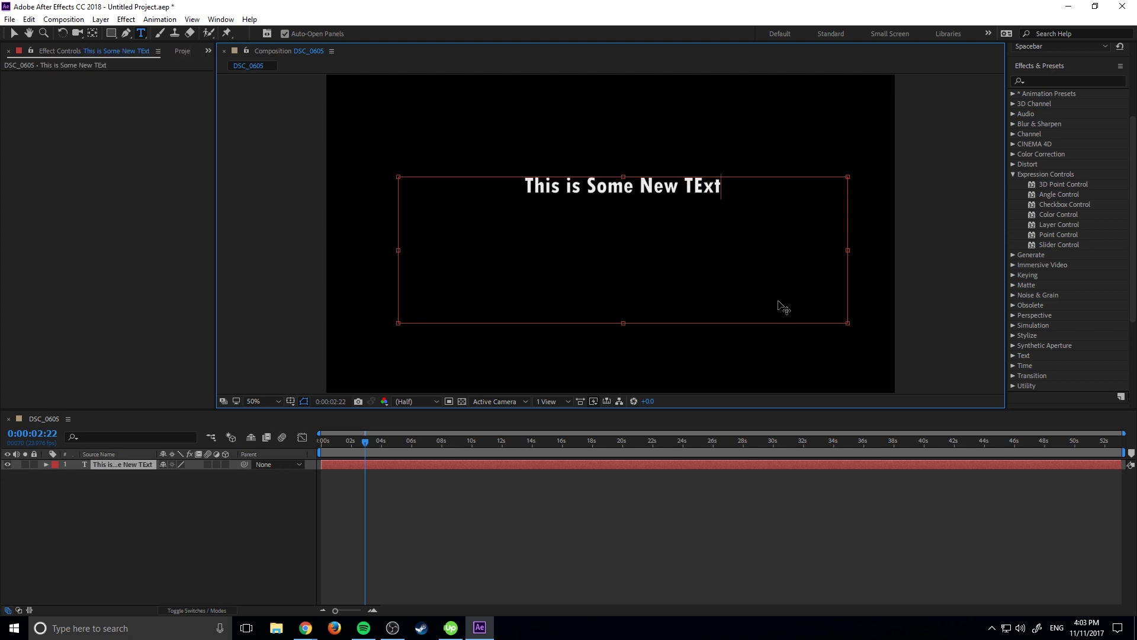
pyautogui.press('BackSpace')
pyautogui.press('BackSpace')
pyautogui.press('BackSpace')
pyautogui.write('exc')
pyautogui.press('BackSpace')
pyautogui.write('t')
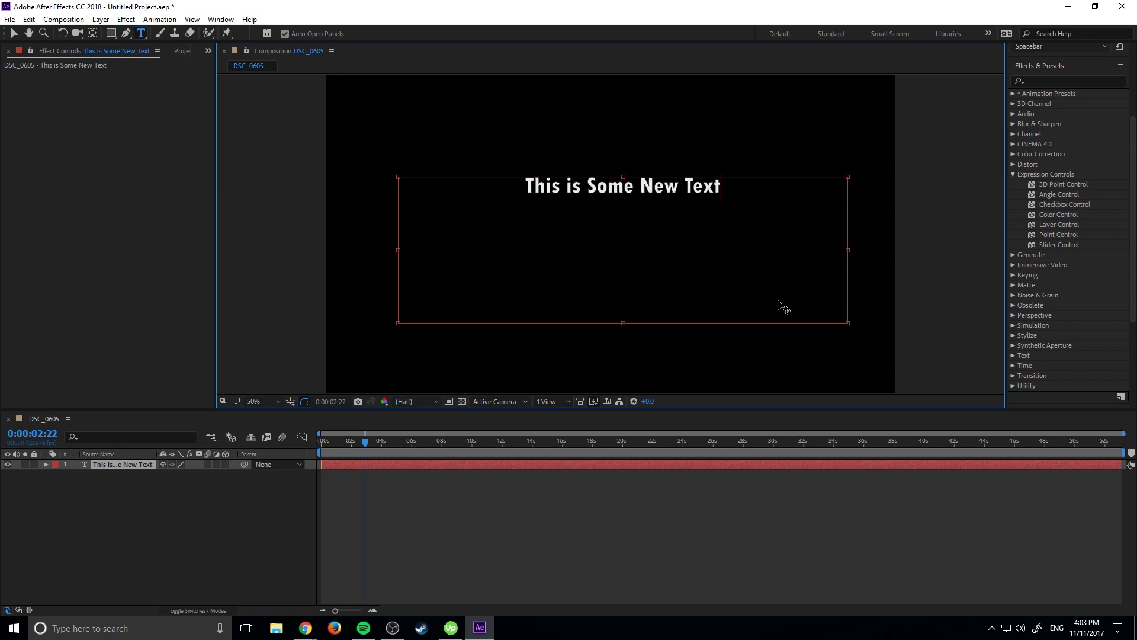
pyautogui.click(476, 477)
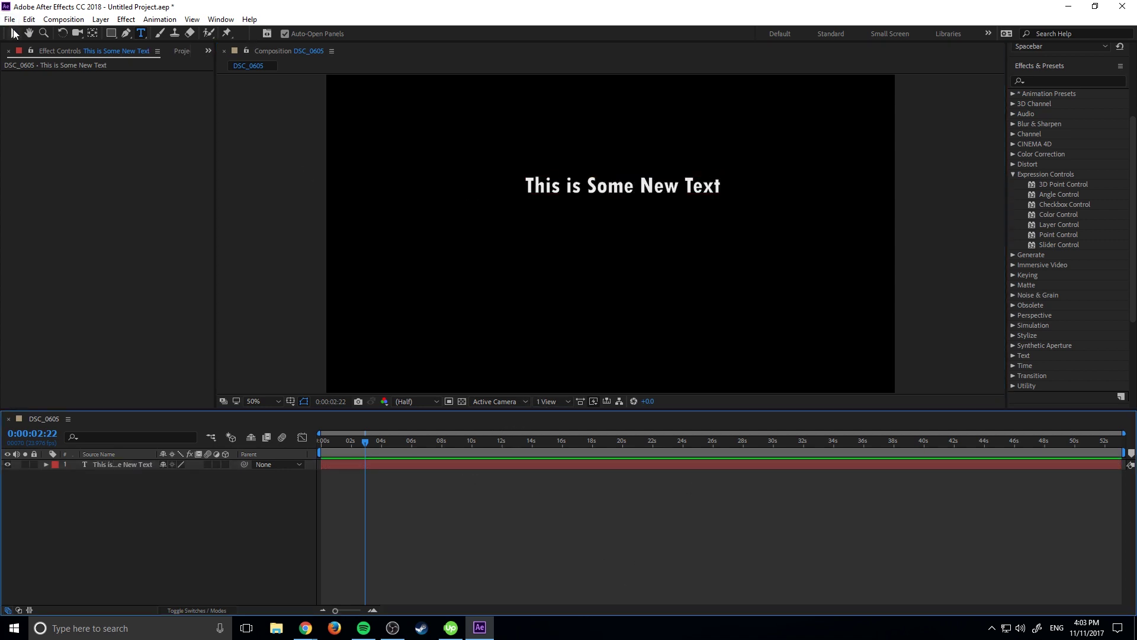
# Add a new Null Object layer to the composition
pyautogui.click(14, 34)
pyautogui.click(209, 492)
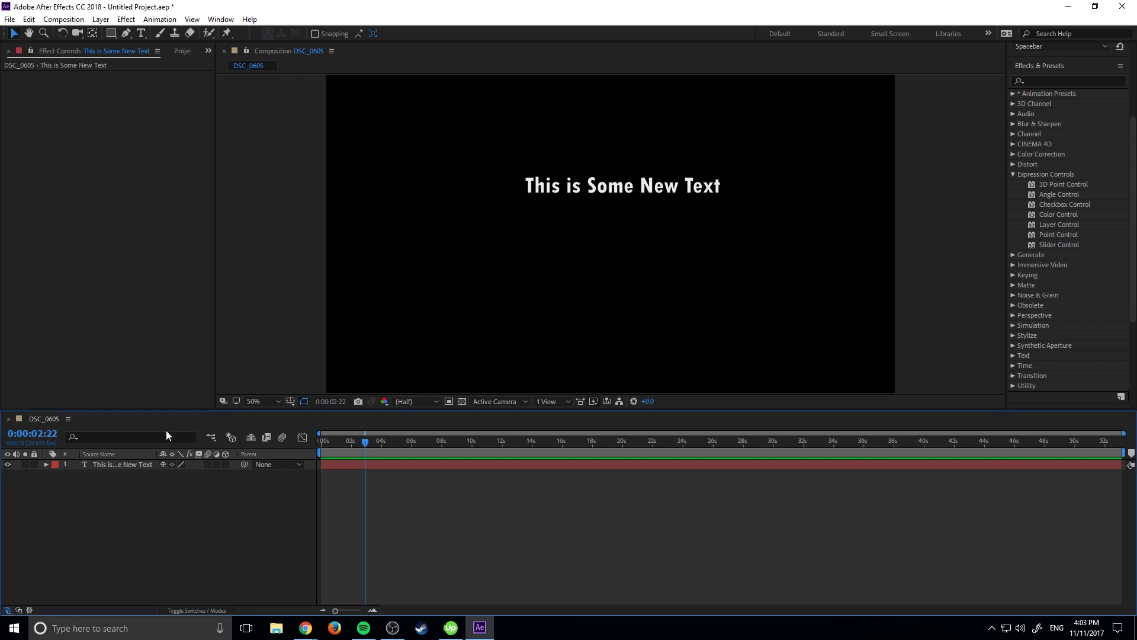
pyautogui.click(101, 19)
pyautogui.moveTo(111, 33)
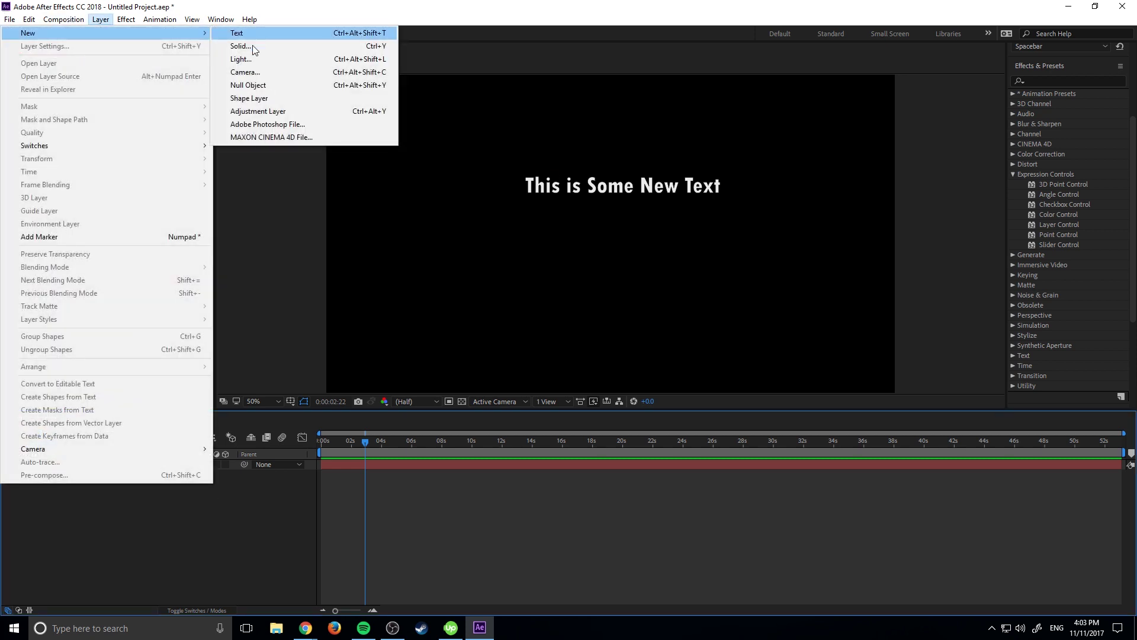
pyautogui.rightClick(256, 469)
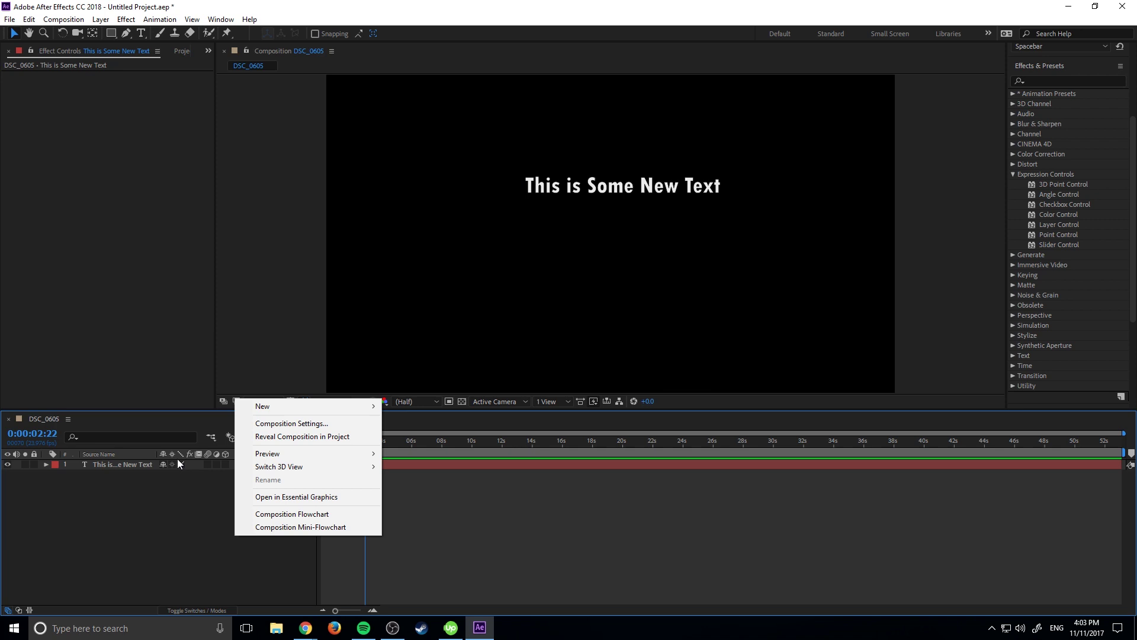
pyautogui.moveTo(268, 410)
pyautogui.click(166, 472)
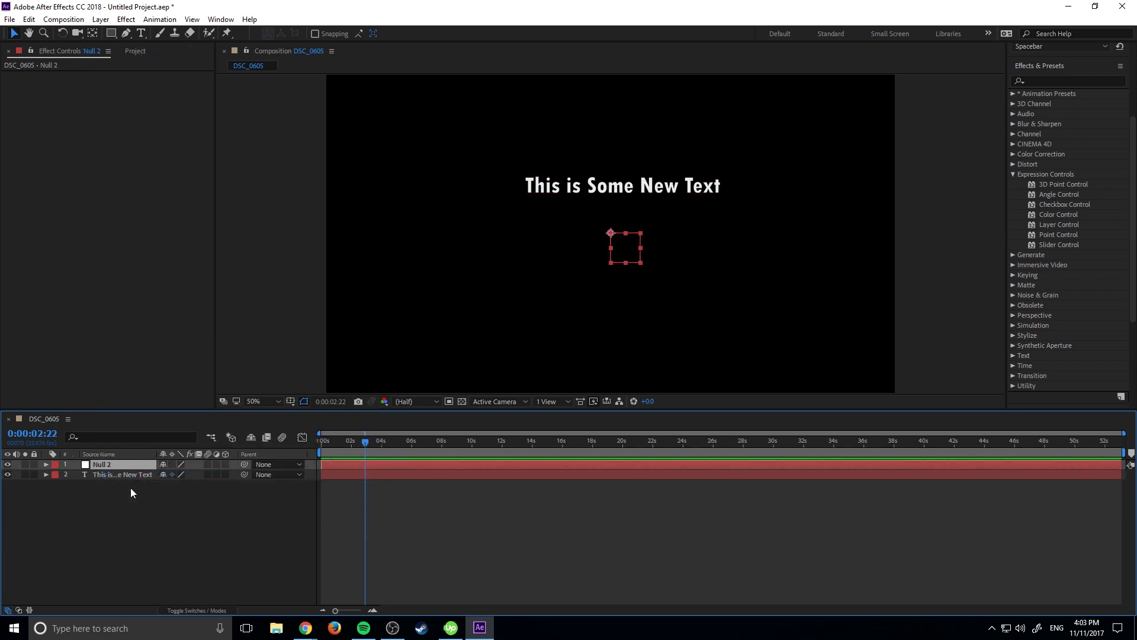
# Rename the null layer to 'Control Panel'
pyautogui.rightClick(99, 466)
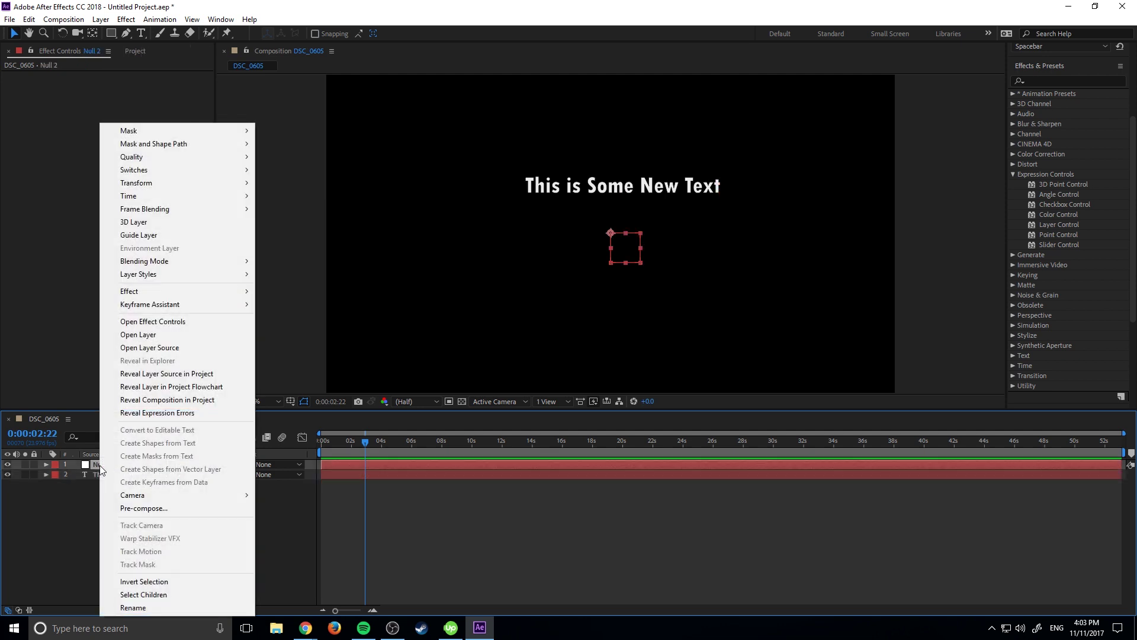
pyautogui.click(123, 607)
pyautogui.write('Control Panel')
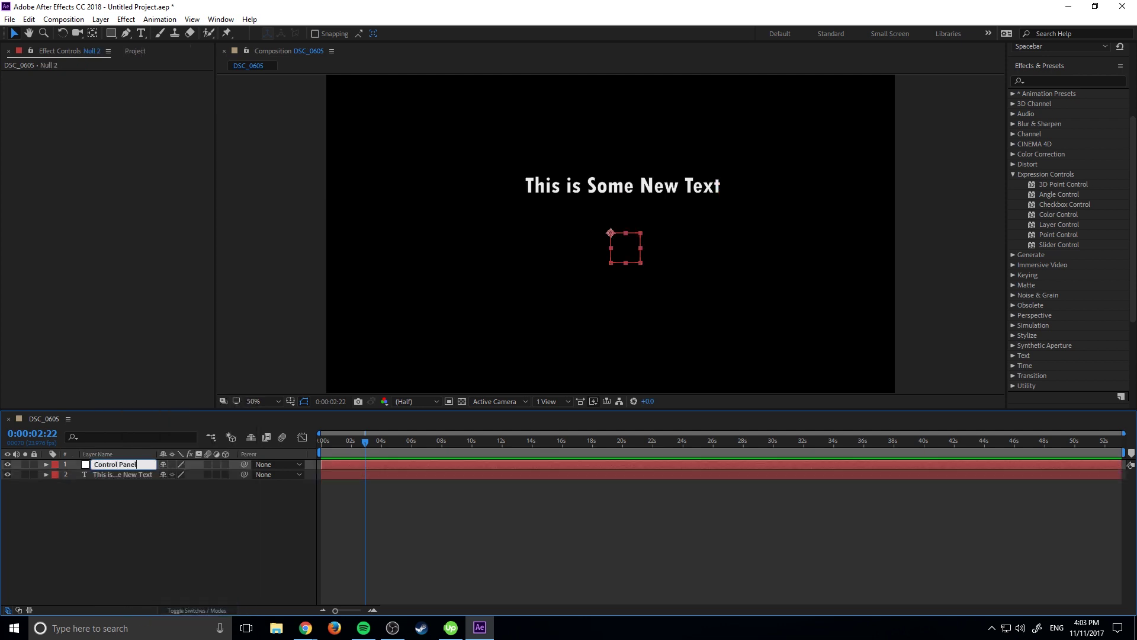
pyautogui.click(239, 566)
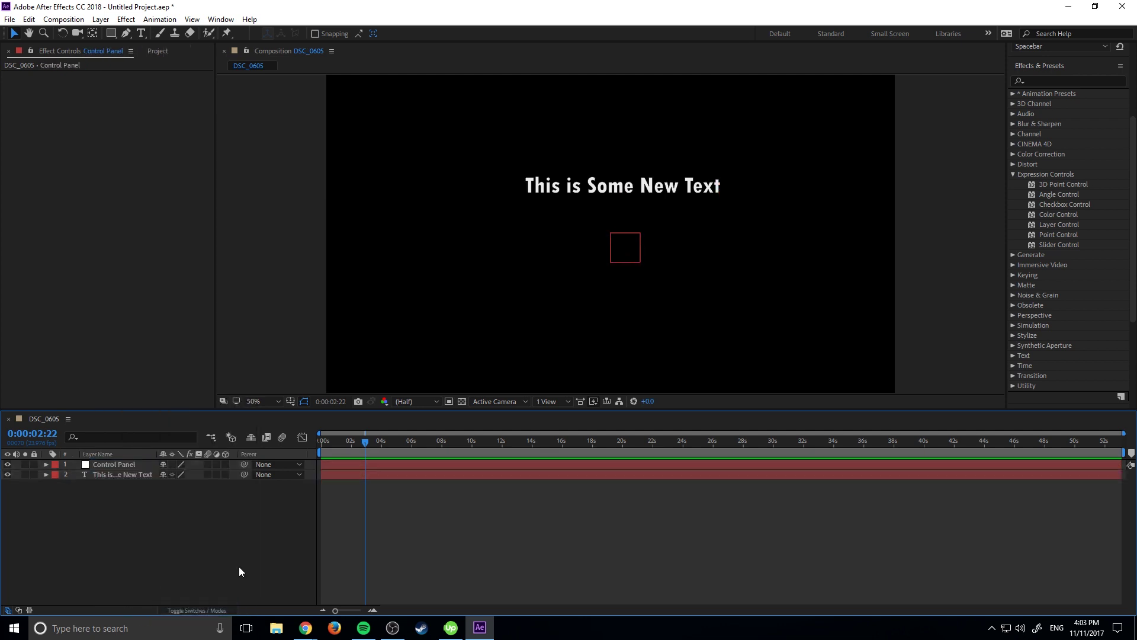
# Drag the text down toward the bottom of the frame, then nudge it back up slightly
pyautogui.click(350, 475)
pyautogui.moveTo(588, 189); pyautogui.dragTo(573, 364)
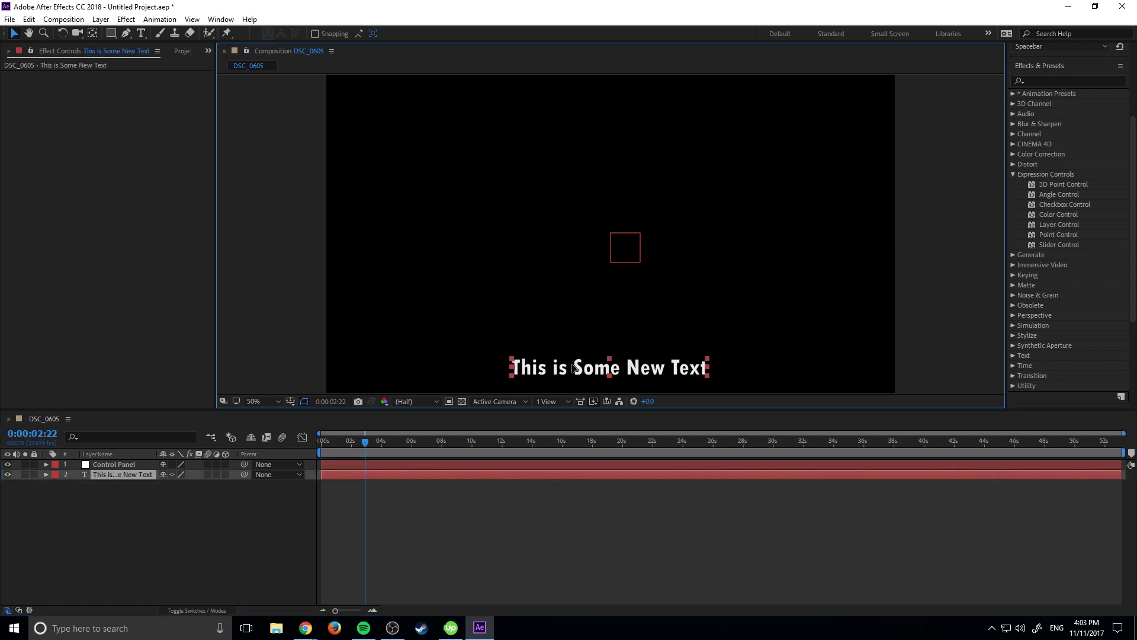
pyautogui.click(114, 462)
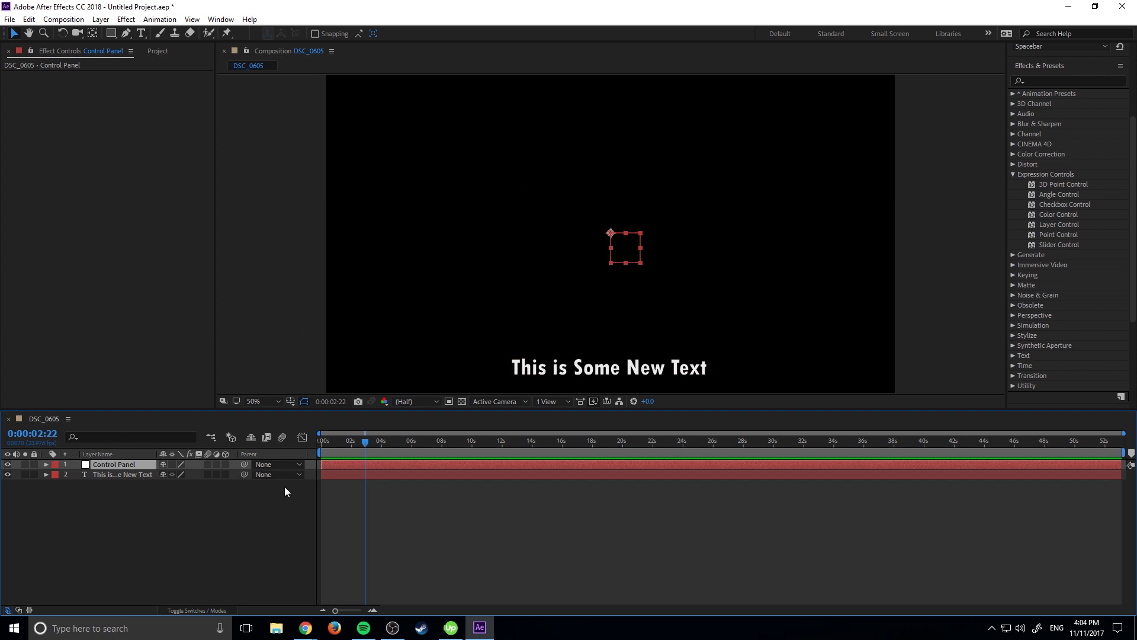
pyautogui.moveTo(602, 368); pyautogui.dragTo(597, 322)
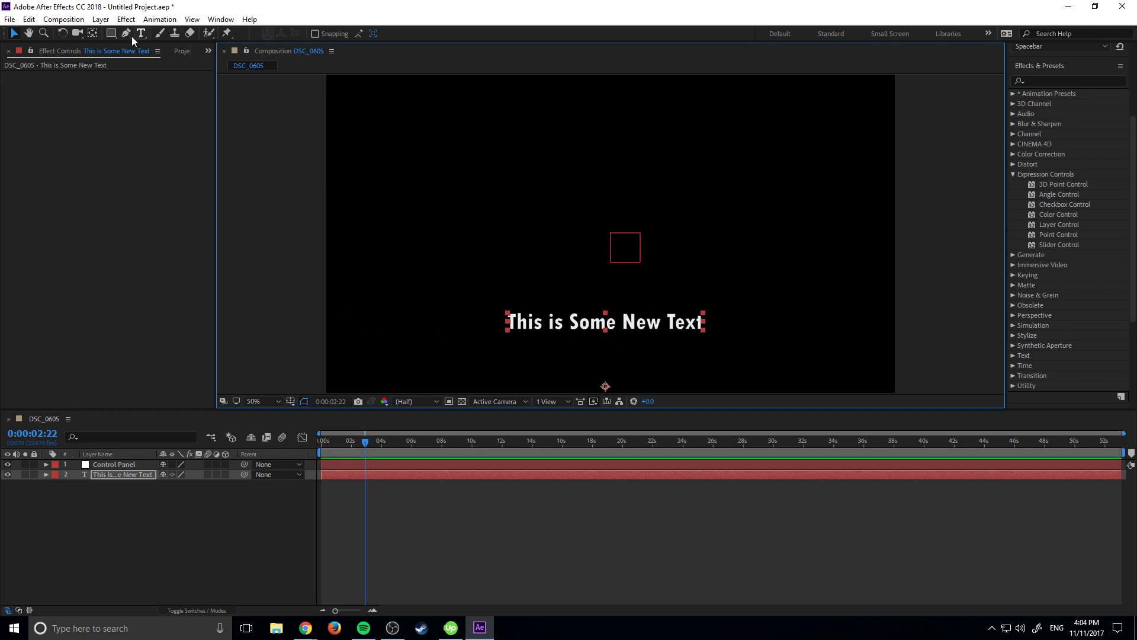
# Move the text layer's anchor point up to the centre of the text with the Pan Behind tool
pyautogui.click(95, 38)
pyautogui.moveTo(606, 386); pyautogui.dragTo(605, 320)
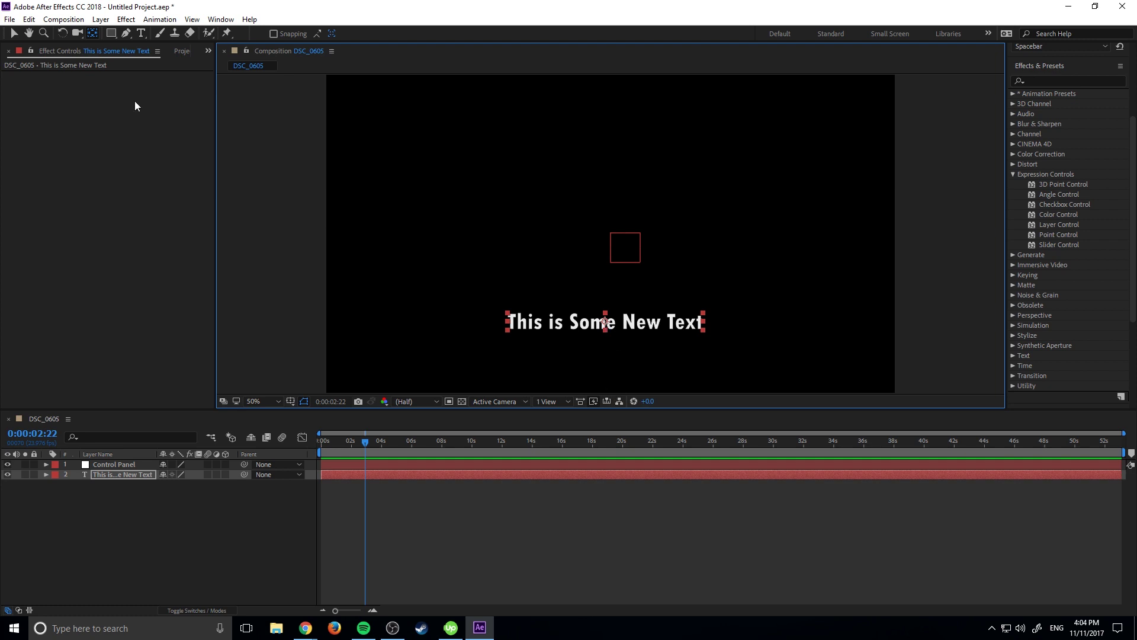
pyautogui.click(93, 37)
pyautogui.moveTo(605, 321); pyautogui.dragTo(607, 327)
pyautogui.click(621, 579)
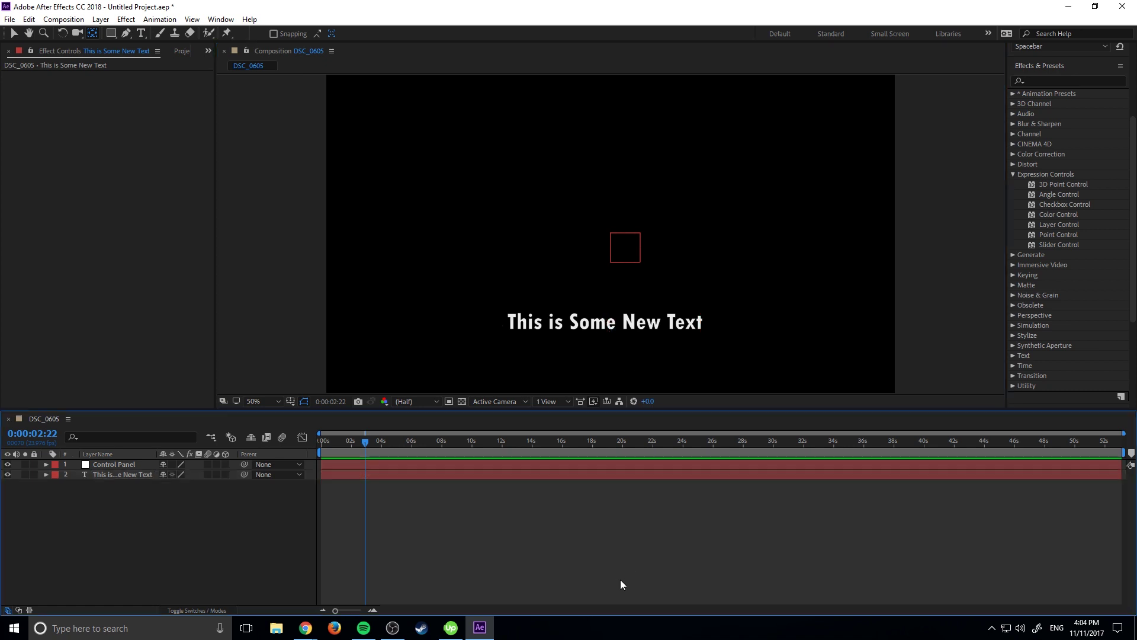
pyautogui.click(14, 33)
pyautogui.click(183, 474)
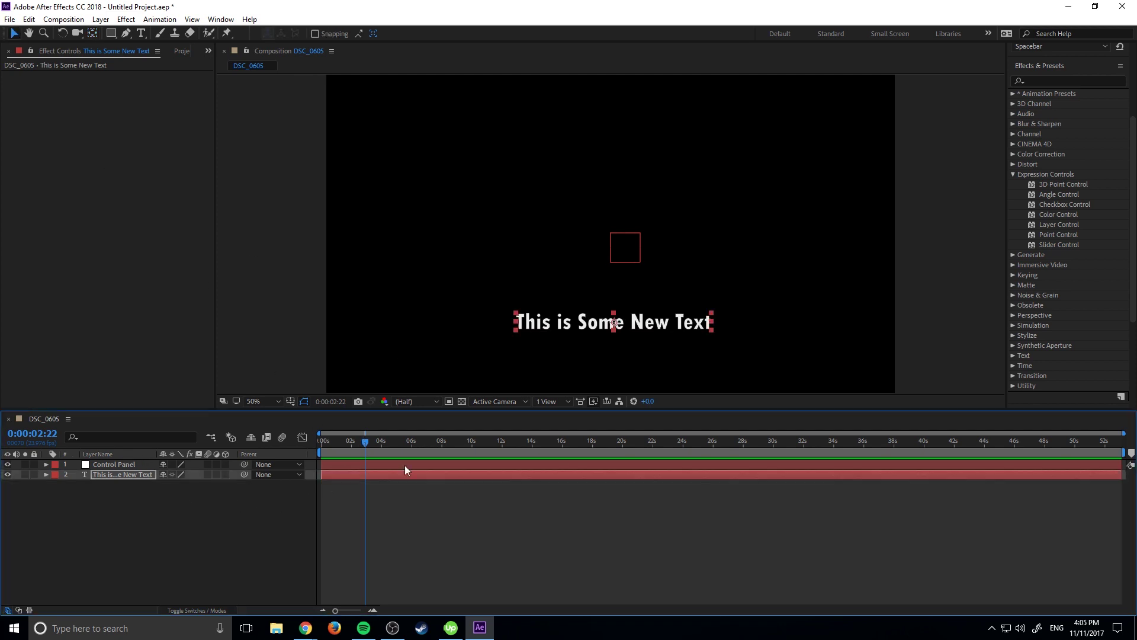
# Nudge the text, inspect and collapse its properties, and restore the Info and Preview panels
pyautogui.moveTo(593, 330); pyautogui.dragTo(597, 329)
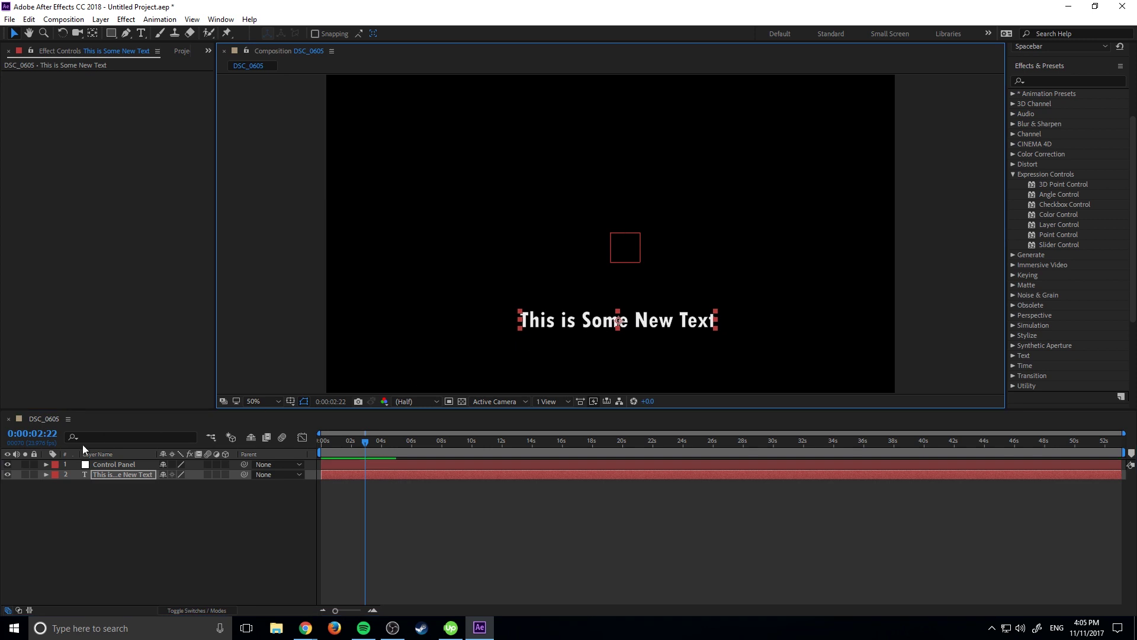
pyautogui.click(45, 474)
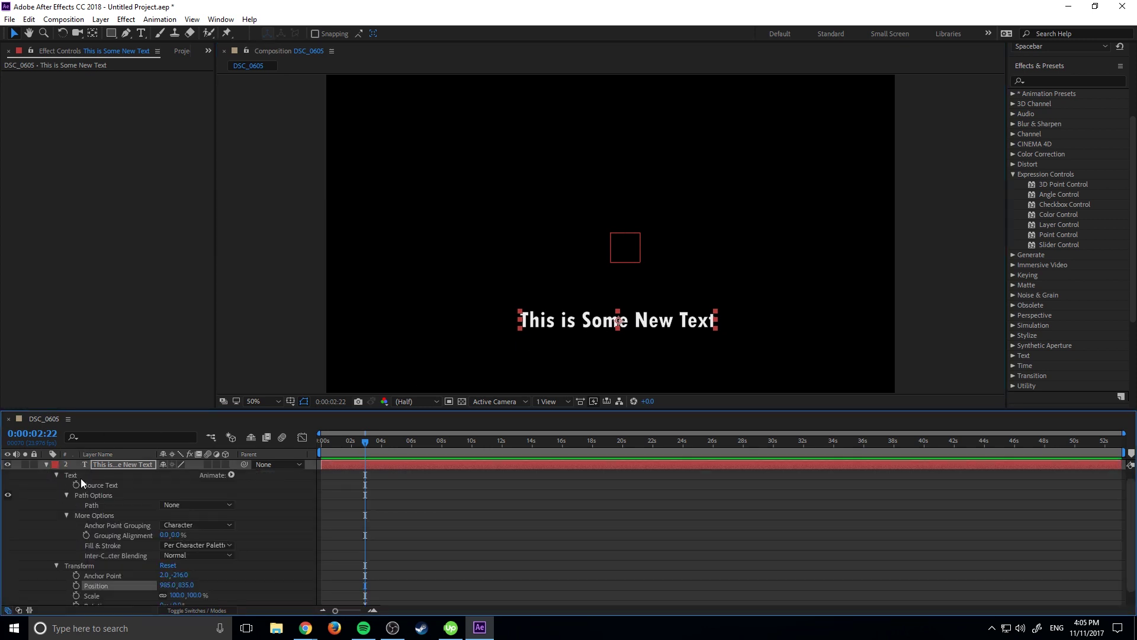
pyautogui.scroll(-1, 93, 535)
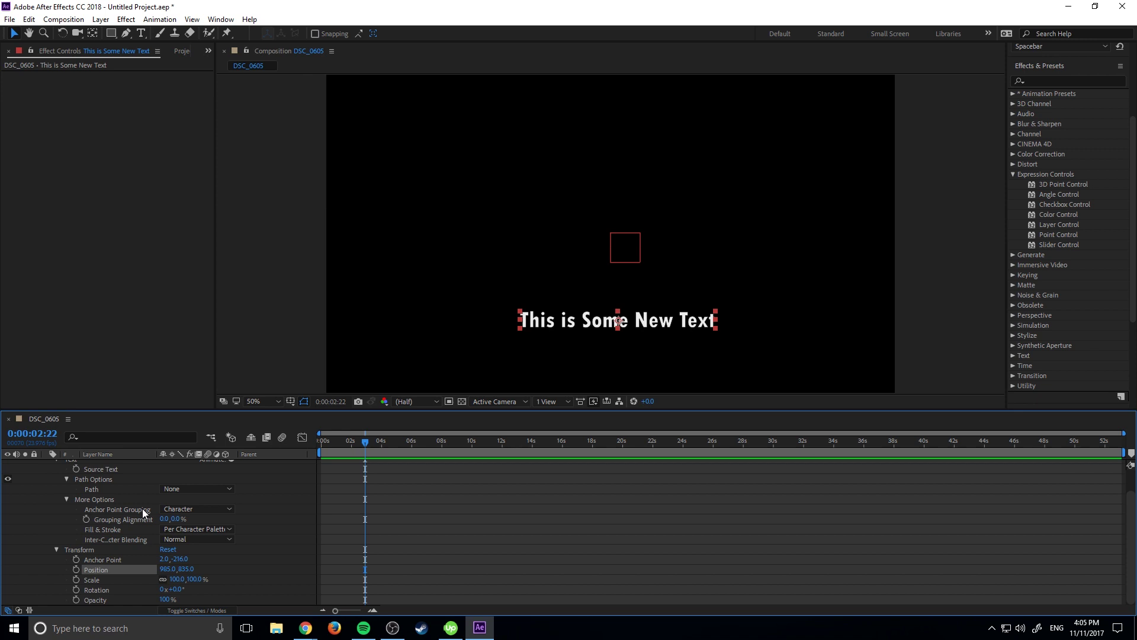
pyautogui.scroll(1, 115, 525)
pyautogui.scroll(-1, 115, 525)
pyautogui.scroll(1, 60, 488)
pyautogui.click(46, 474)
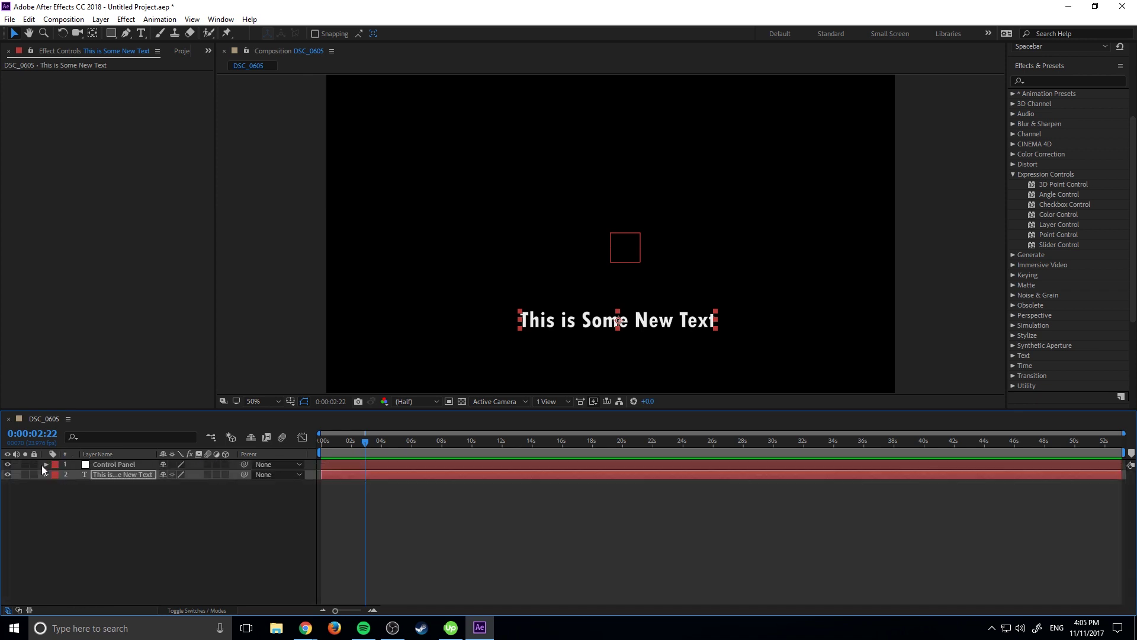
pyautogui.click(1047, 82)
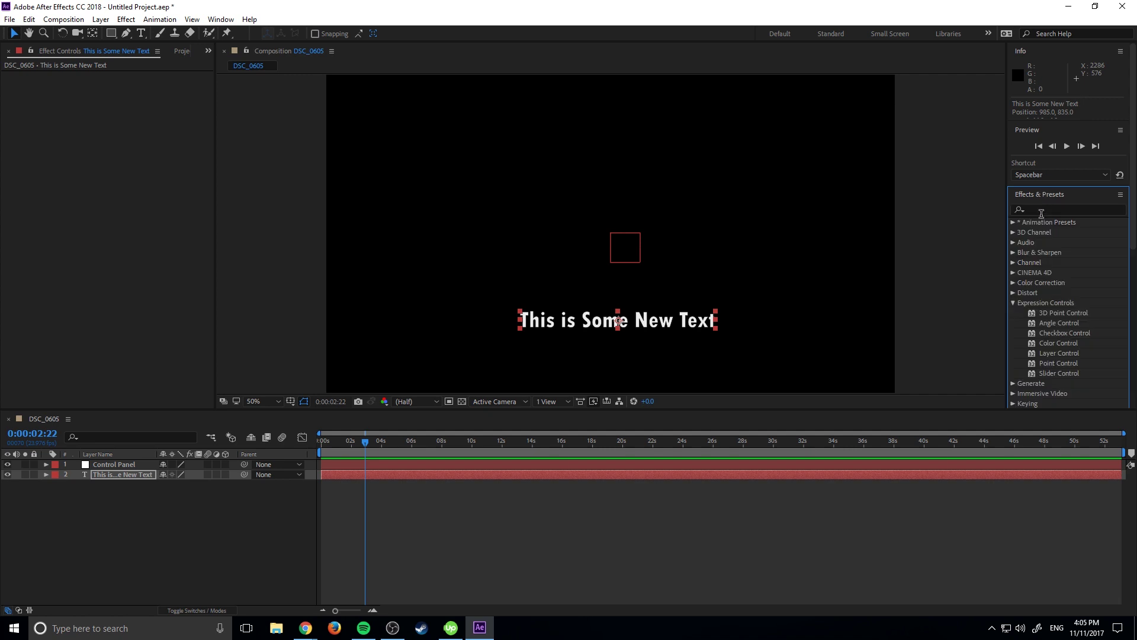
# Search Effects & Presets for 'tint' and apply Tint to the text layer
pyautogui.press('y')
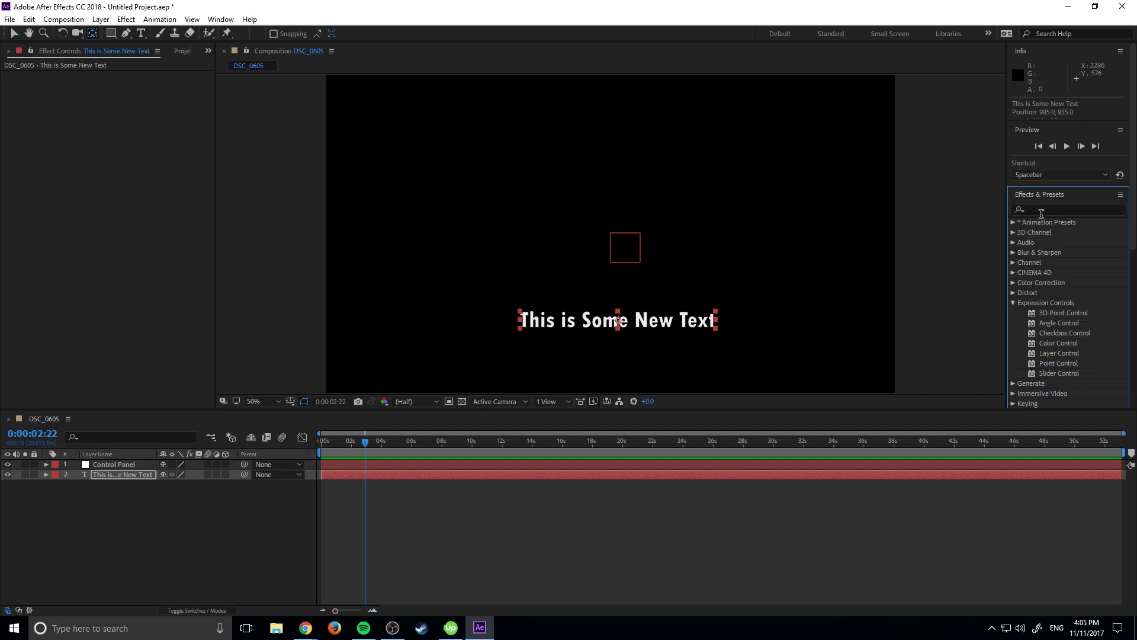
pyautogui.click(879, 523)
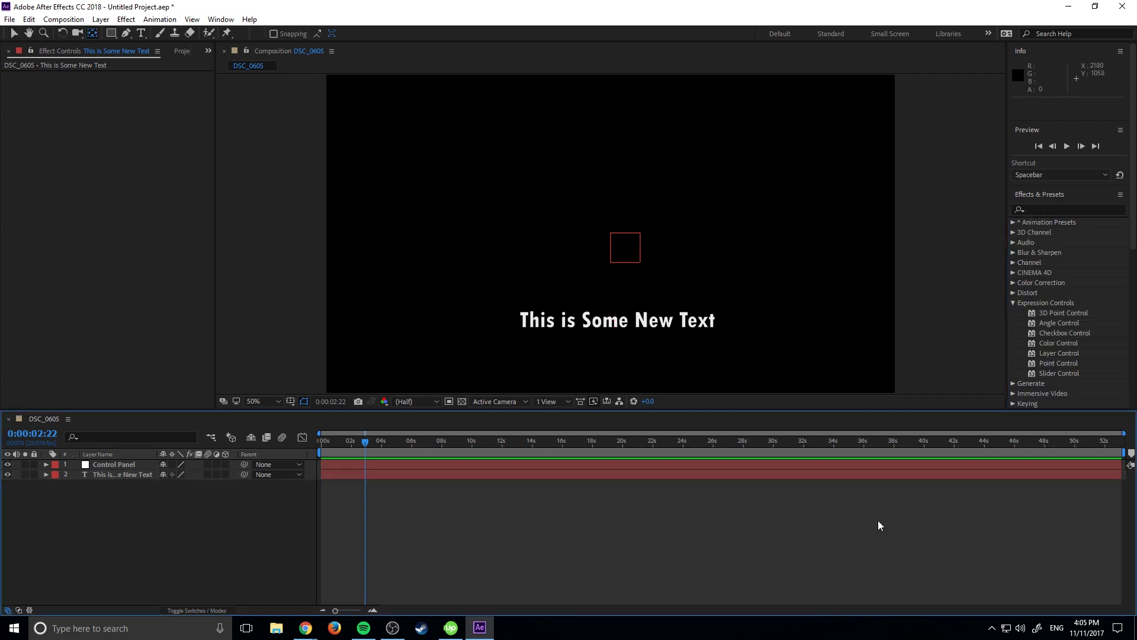
pyautogui.click(1046, 209)
pyautogui.write('tint')
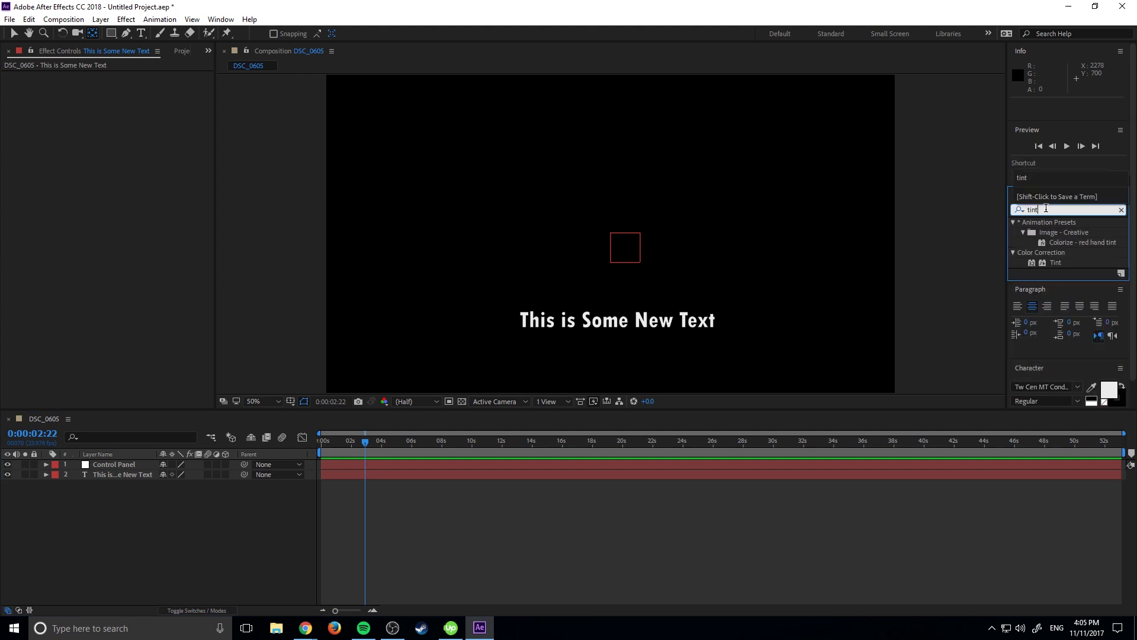
pyautogui.moveTo(1060, 266); pyautogui.dragTo(121, 480)
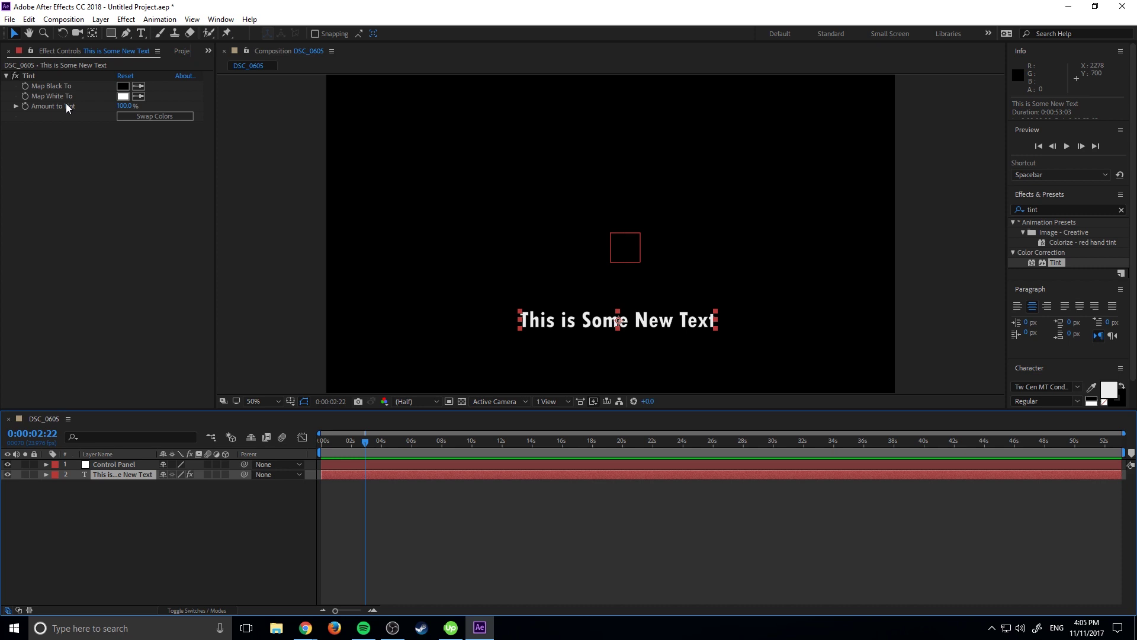
# Try dark reds for Tint's Map White To but cancel, keeping it white
pyautogui.click(601, 314)
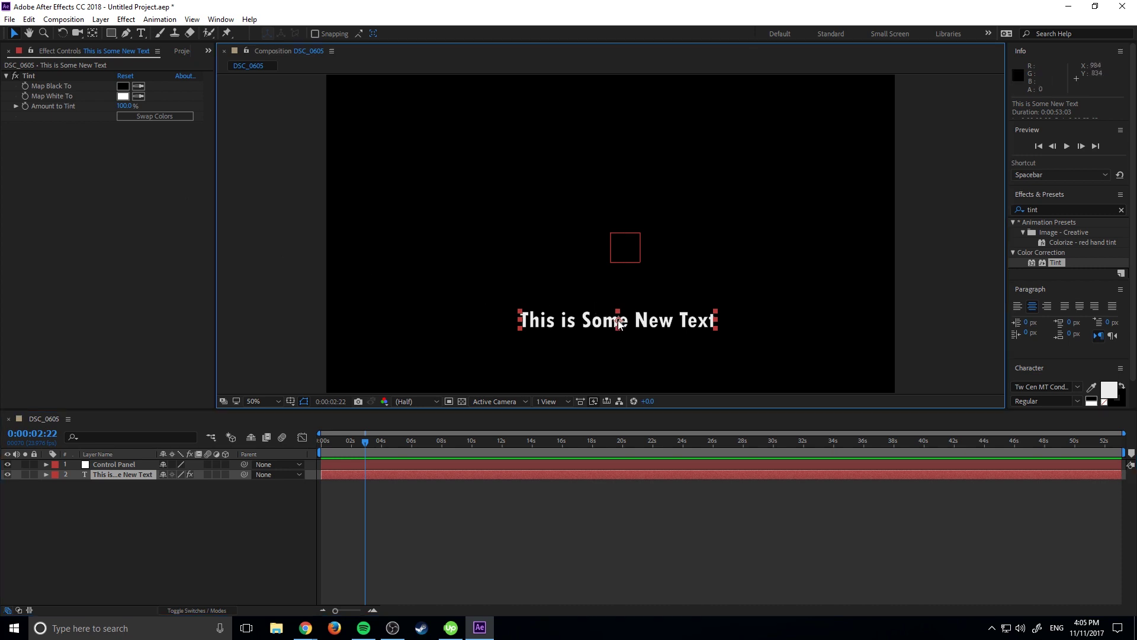
pyautogui.click(122, 96)
pyautogui.moveTo(556, 287); pyautogui.dragTo(536, 321)
pyautogui.moveTo(602, 228); pyautogui.dragTo(284, 184)
pyautogui.moveTo(261, 258); pyautogui.dragTo(136, 228)
pyautogui.click(369, 215)
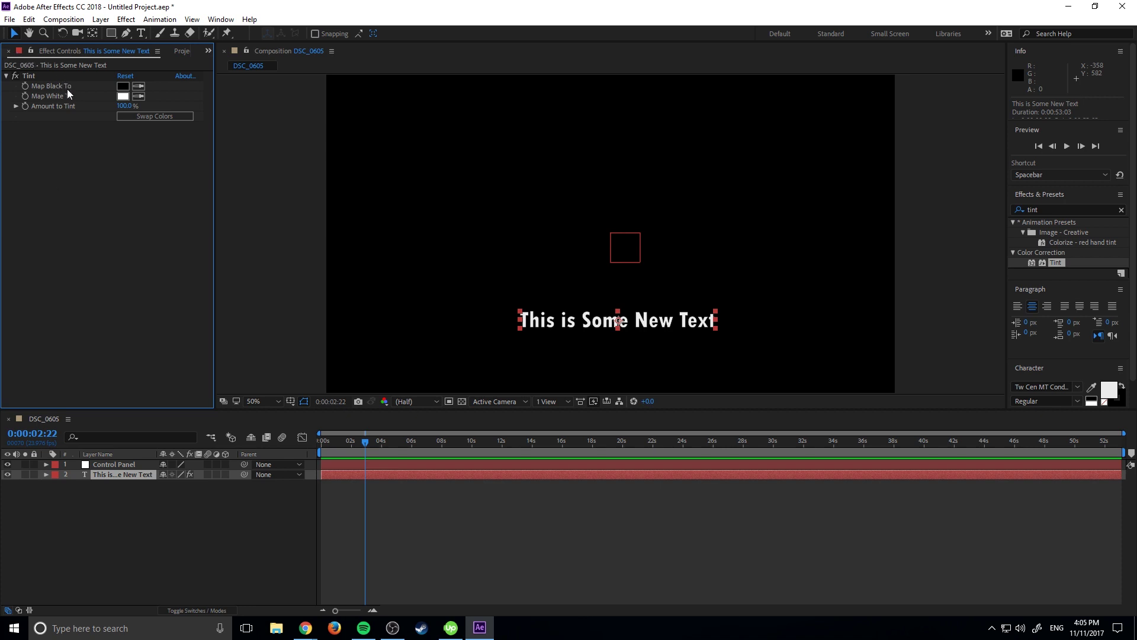
pyautogui.click(115, 464)
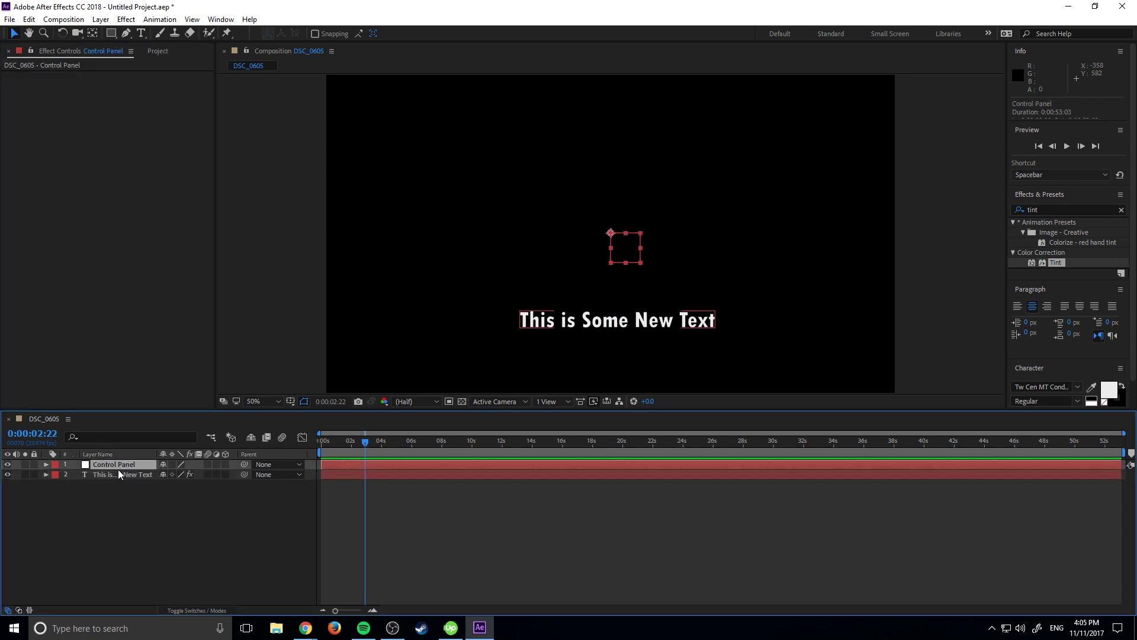
# Apply an Expression Controls Color Control effect to the Control Panel layer
pyautogui.click(47, 464)
pyautogui.click(46, 465)
pyautogui.click(1074, 208)
pyautogui.press('BackSpace')
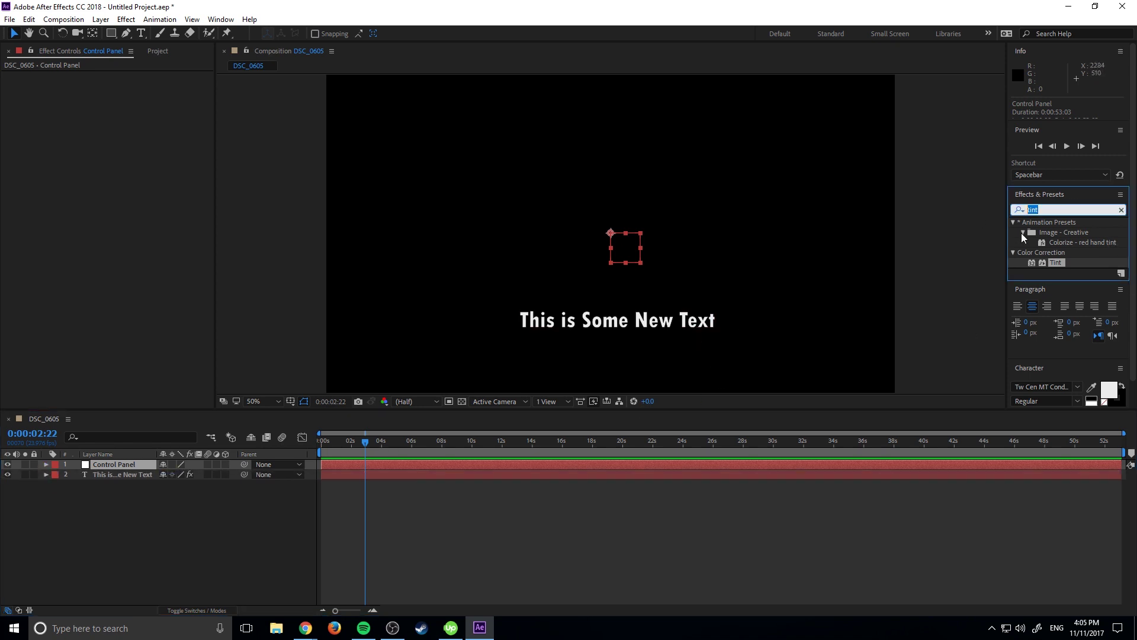
pyautogui.click(1013, 303)
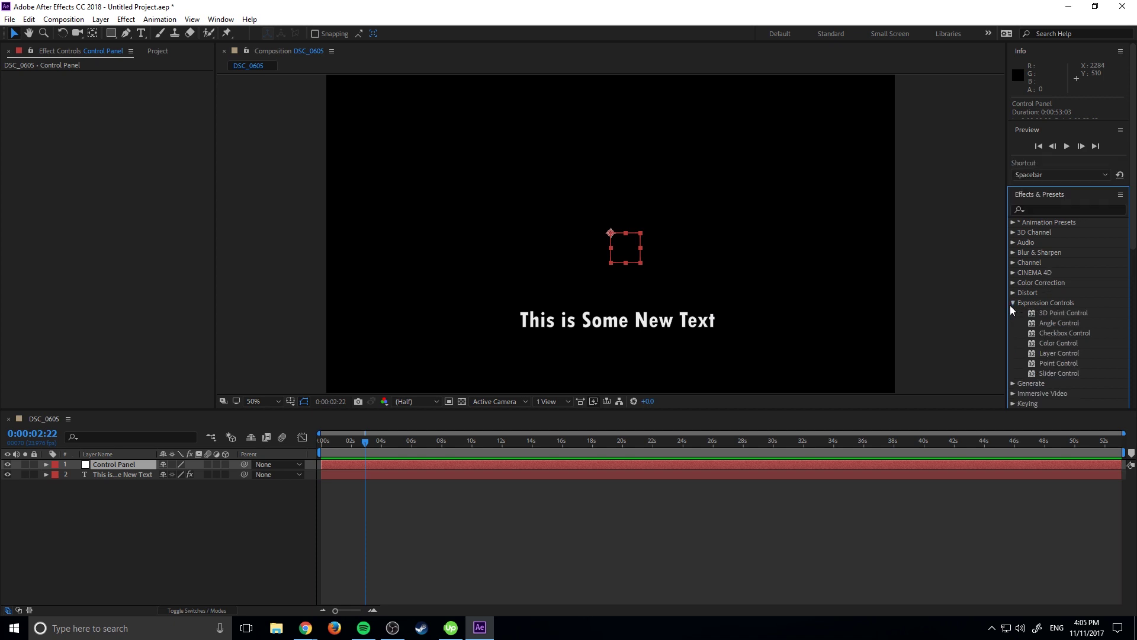
pyautogui.click(1051, 347)
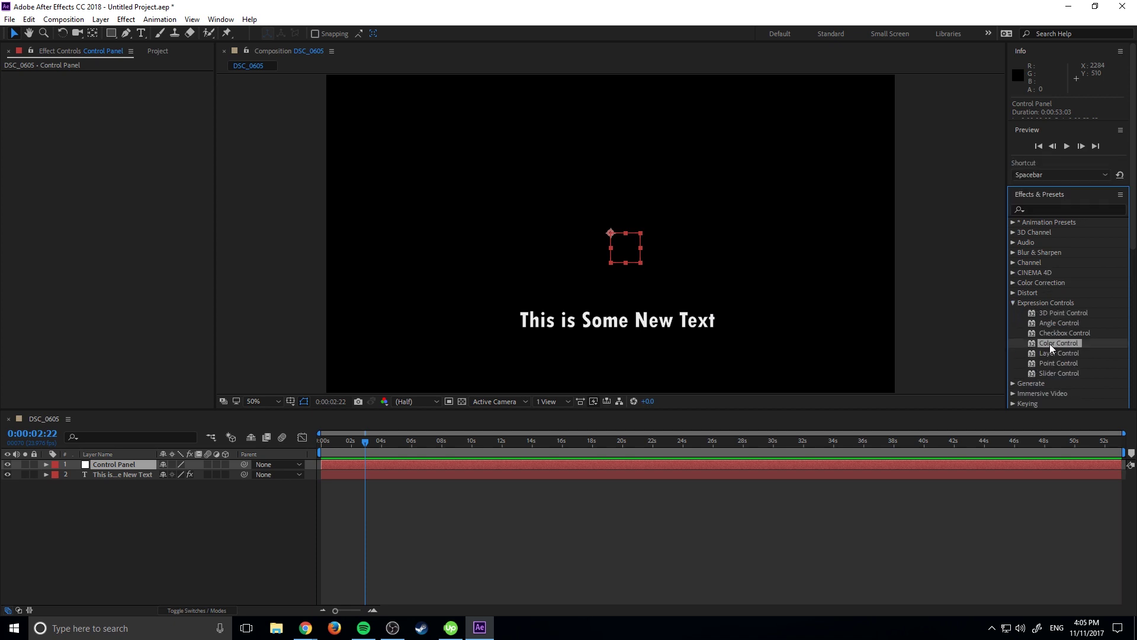
pyautogui.moveTo(1059, 348); pyautogui.dragTo(116, 469)
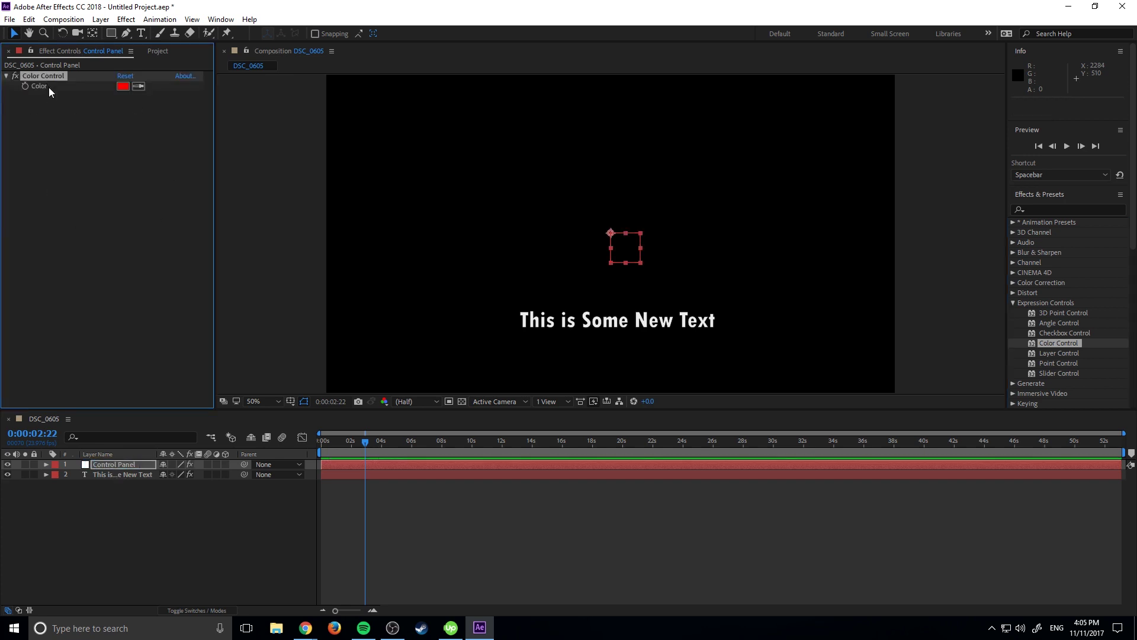
# Preview a dark red for the Color Control but cancel, keeping the original red
pyautogui.click(123, 86)
pyautogui.moveTo(178, 279); pyautogui.dragTo(205, 306)
pyautogui.click(363, 216)
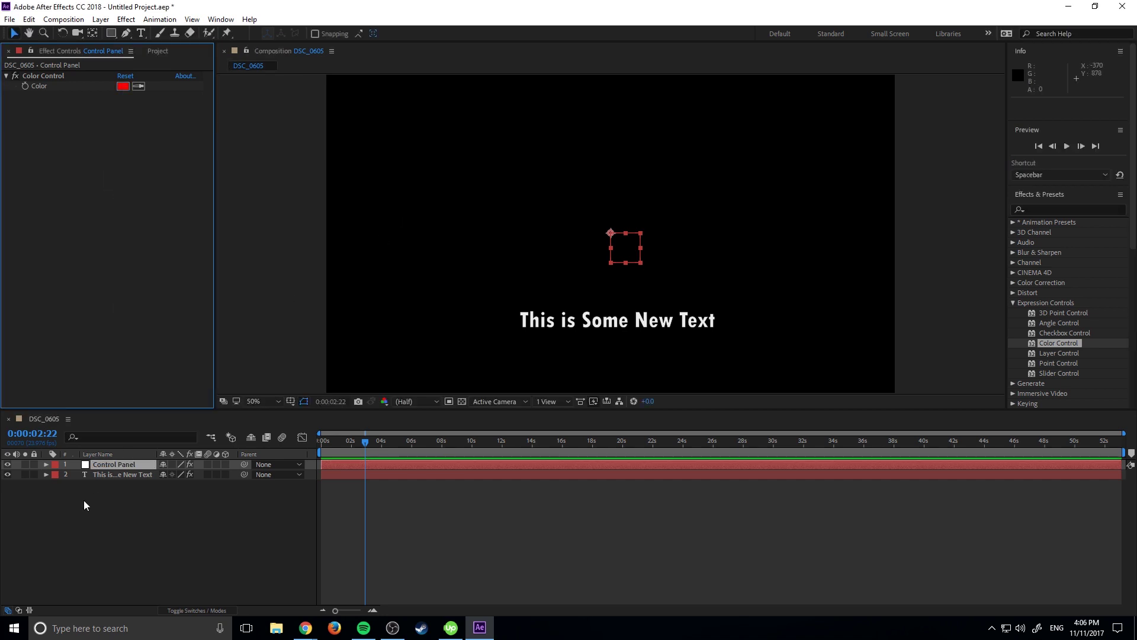
# Twirl down the text layer's Effects > Tint to show Map White To in the timeline
pyautogui.click(98, 475)
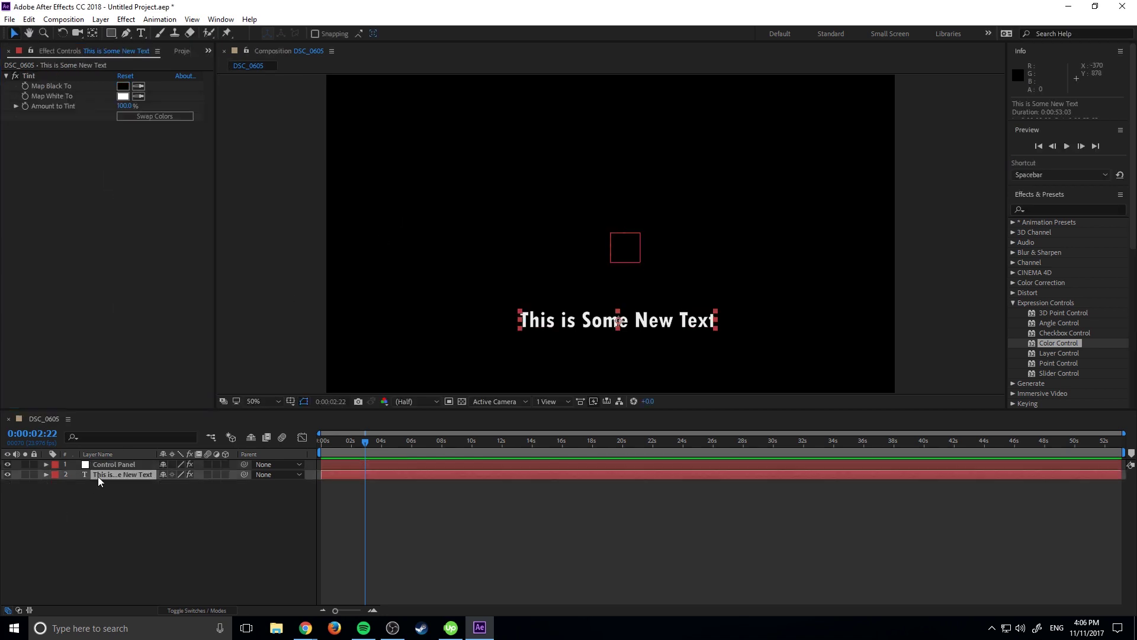
pyautogui.click(45, 475)
pyautogui.click(61, 478)
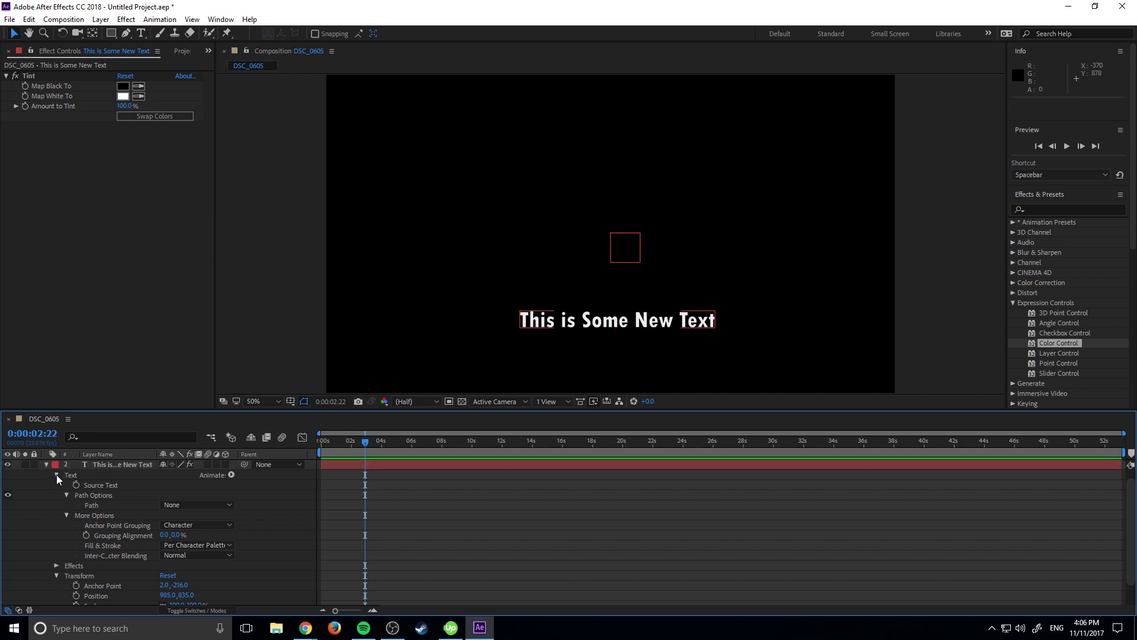
pyautogui.click(56, 474)
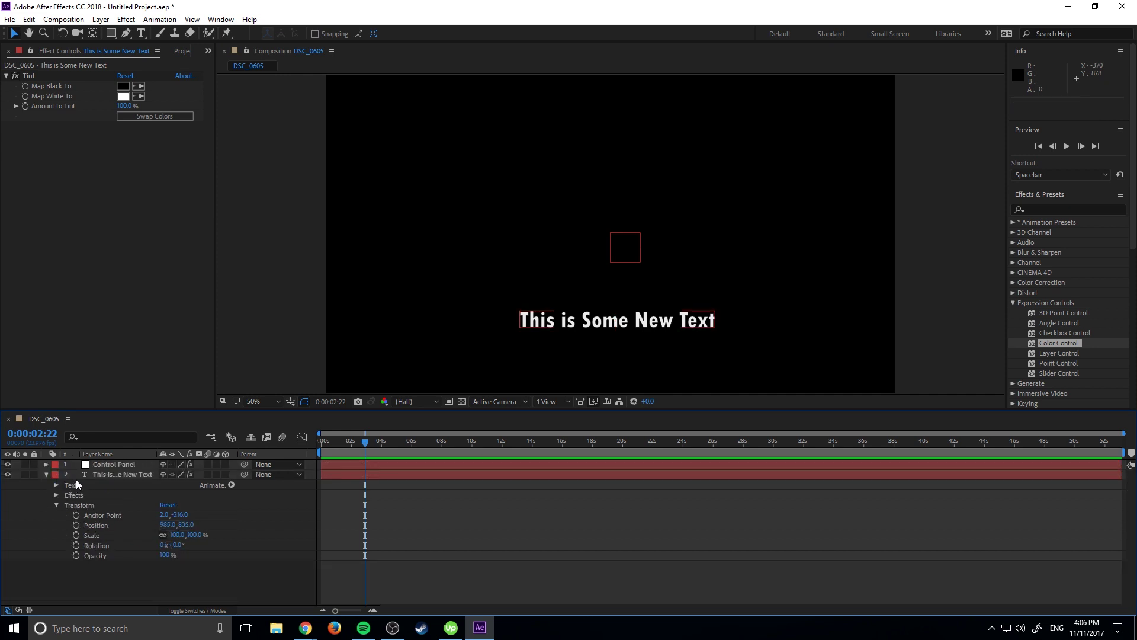
pyautogui.click(57, 506)
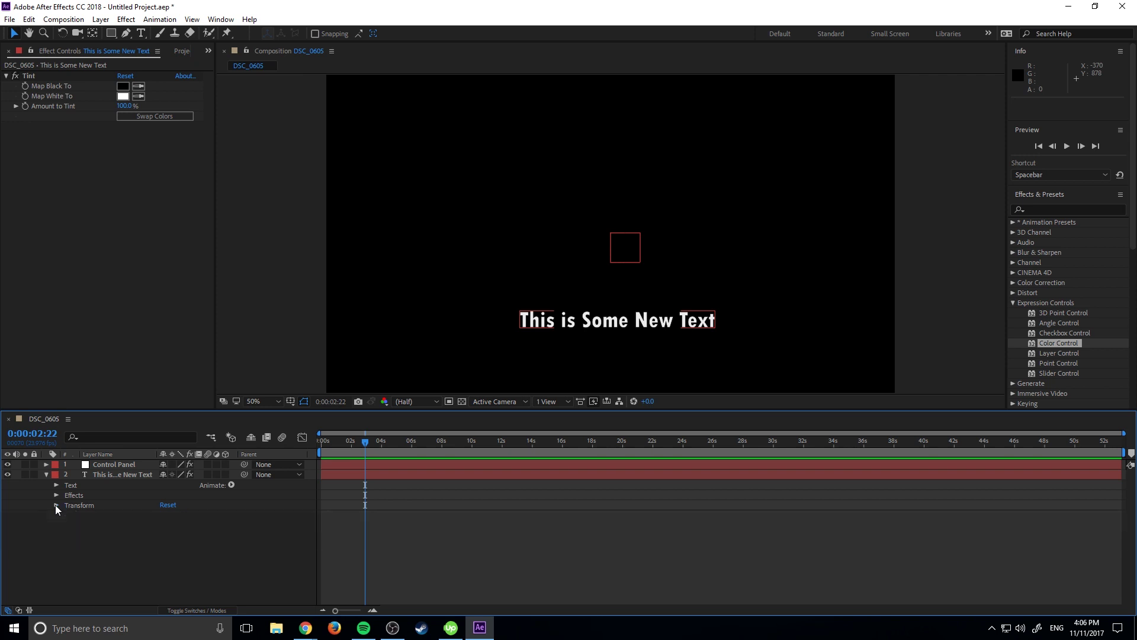
pyautogui.click(57, 495)
pyautogui.click(67, 505)
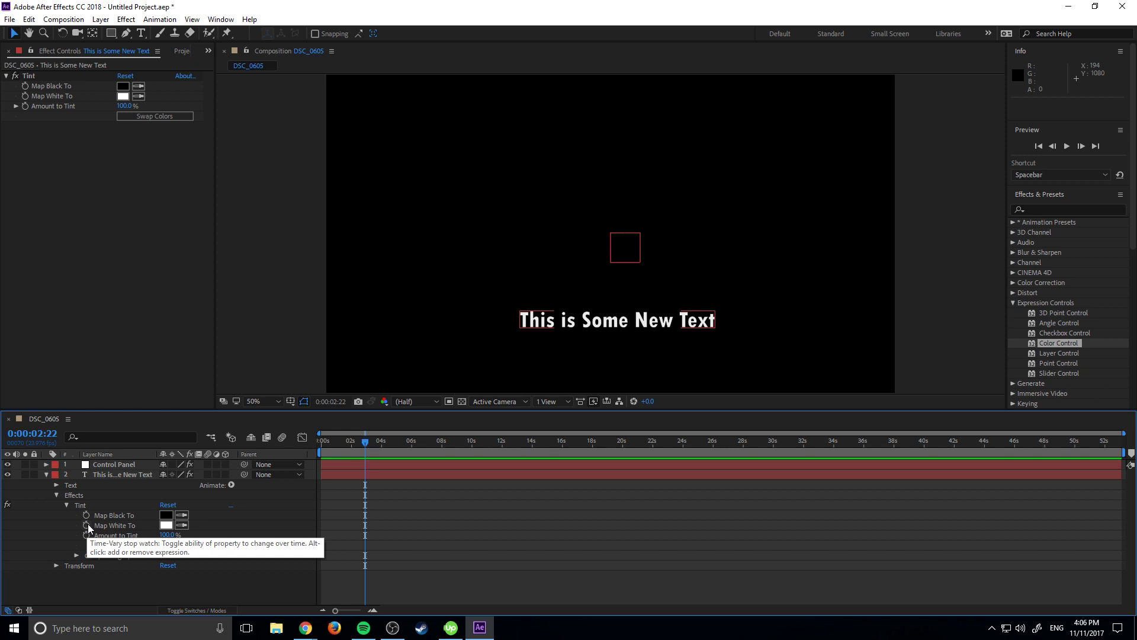
# Add an expression to Map White To and pick-whip it to Control Panel's Color Control colour
pyautogui.keyDown('alt'); pyautogui.click(87, 527); pyautogui.keyUp('alt')
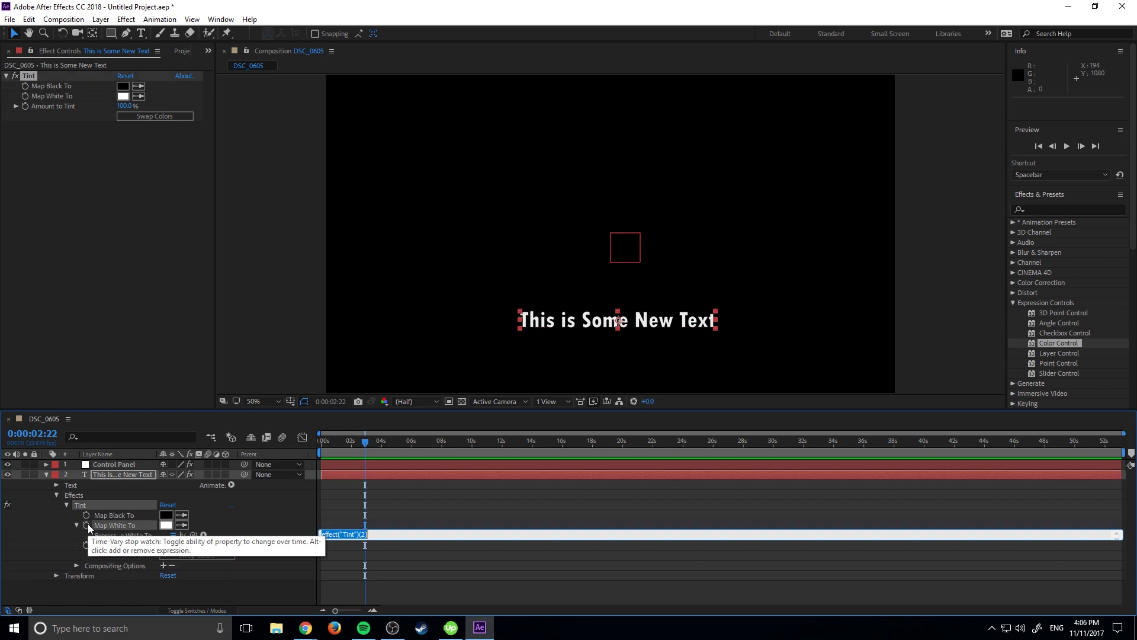
pyautogui.click(379, 537)
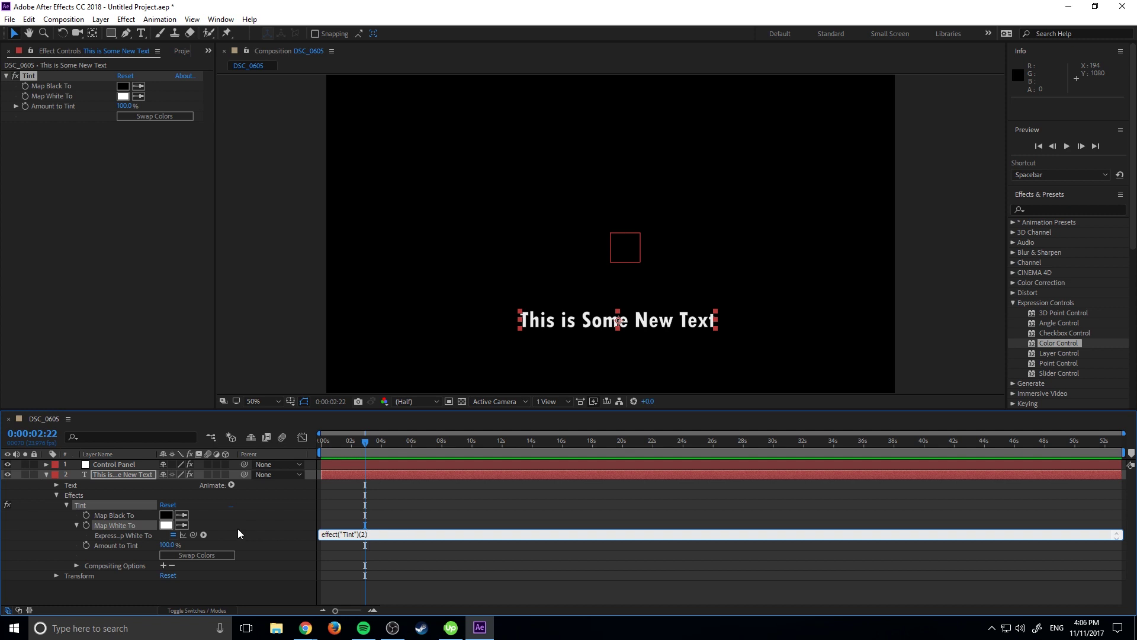
pyautogui.click(261, 517)
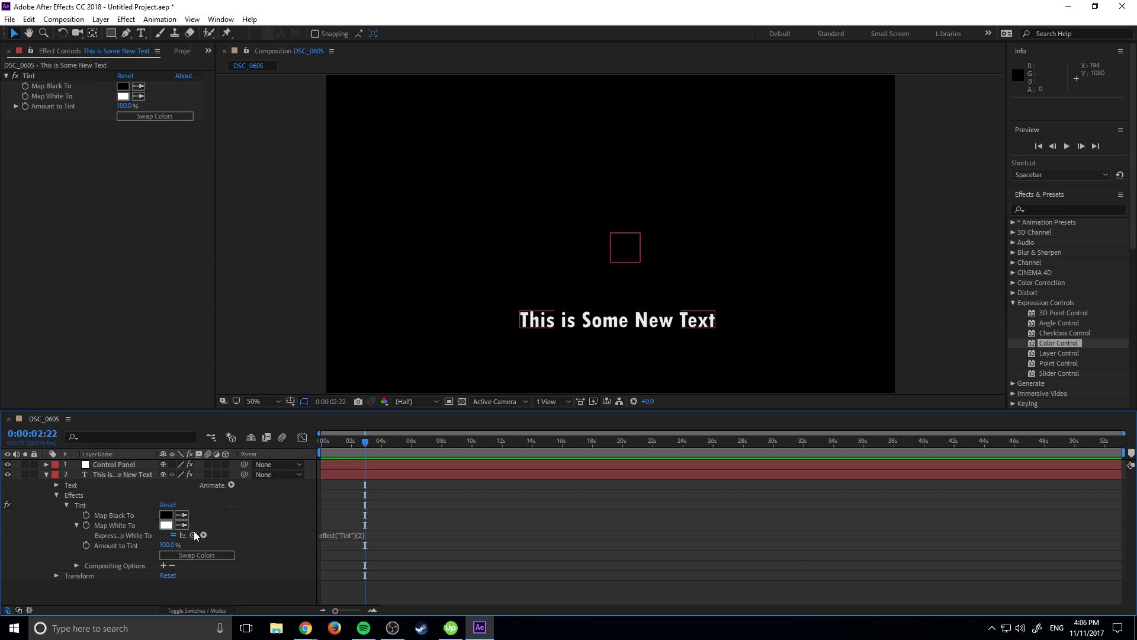
pyautogui.moveTo(194, 534); pyautogui.dragTo(197, 542)
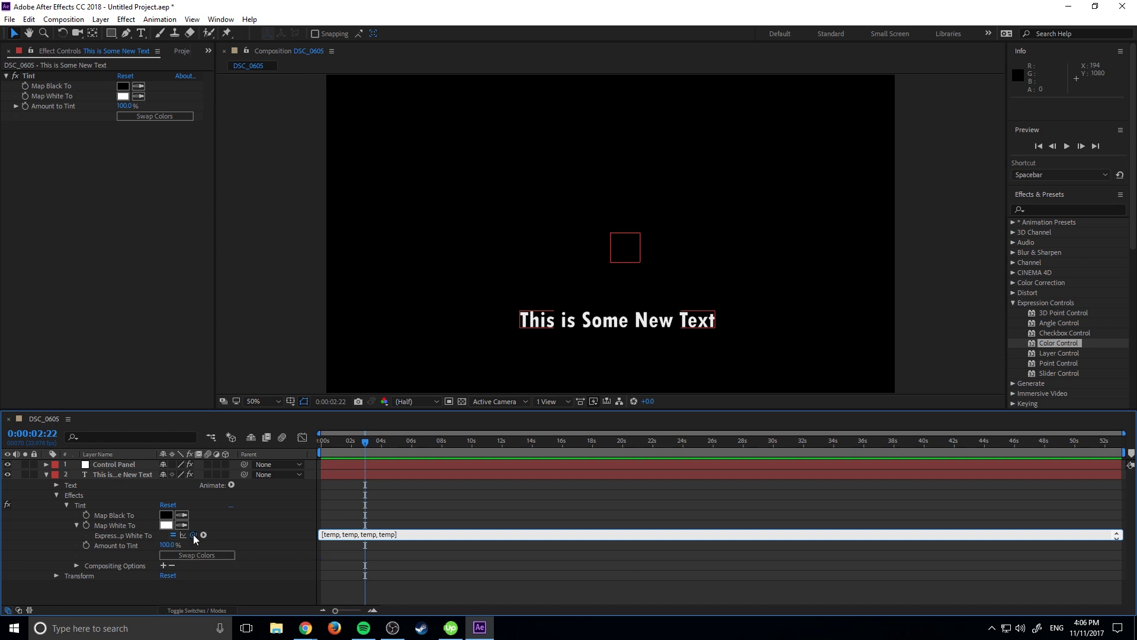
pyautogui.moveTo(192, 534)
pyautogui.mouseDown()
pyautogui.moveTo(35, 95)
pyautogui.moveTo(108, 621)
pyautogui.moveTo(182, 524)
pyautogui.moveTo(190, 532)
pyautogui.mouseUp()
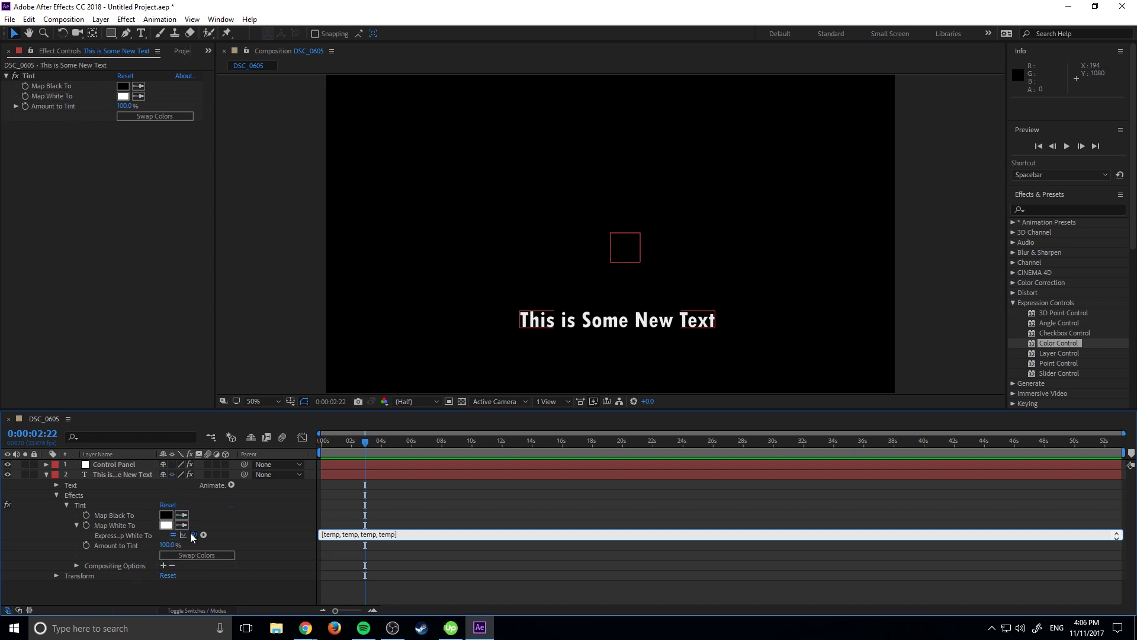
pyautogui.click(130, 465)
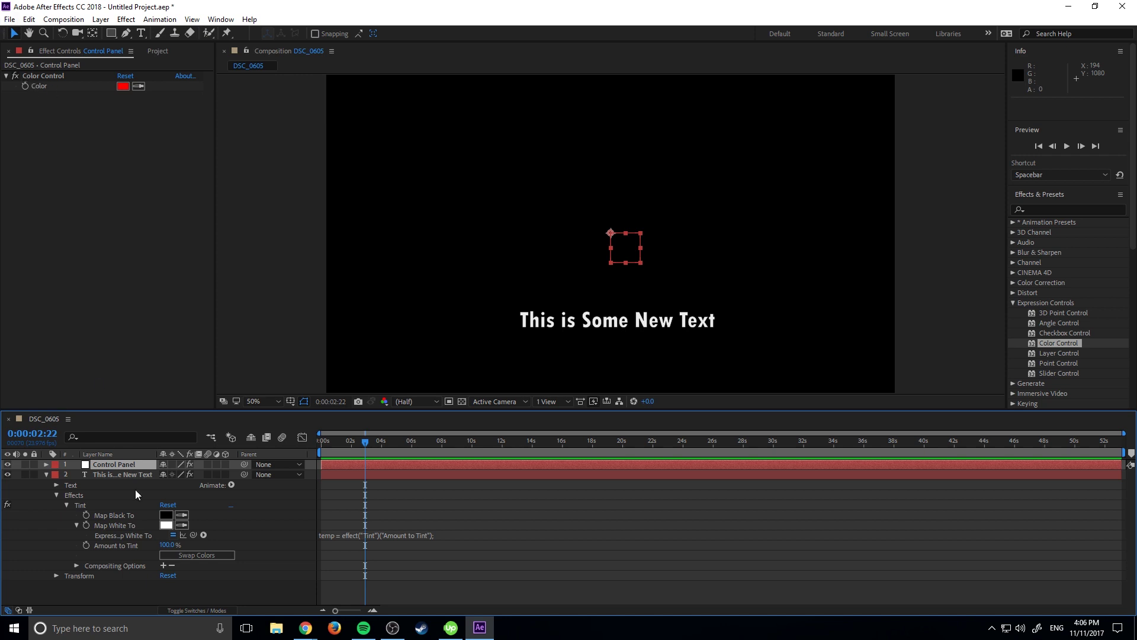
pyautogui.moveTo(193, 535); pyautogui.dragTo(87, 90)
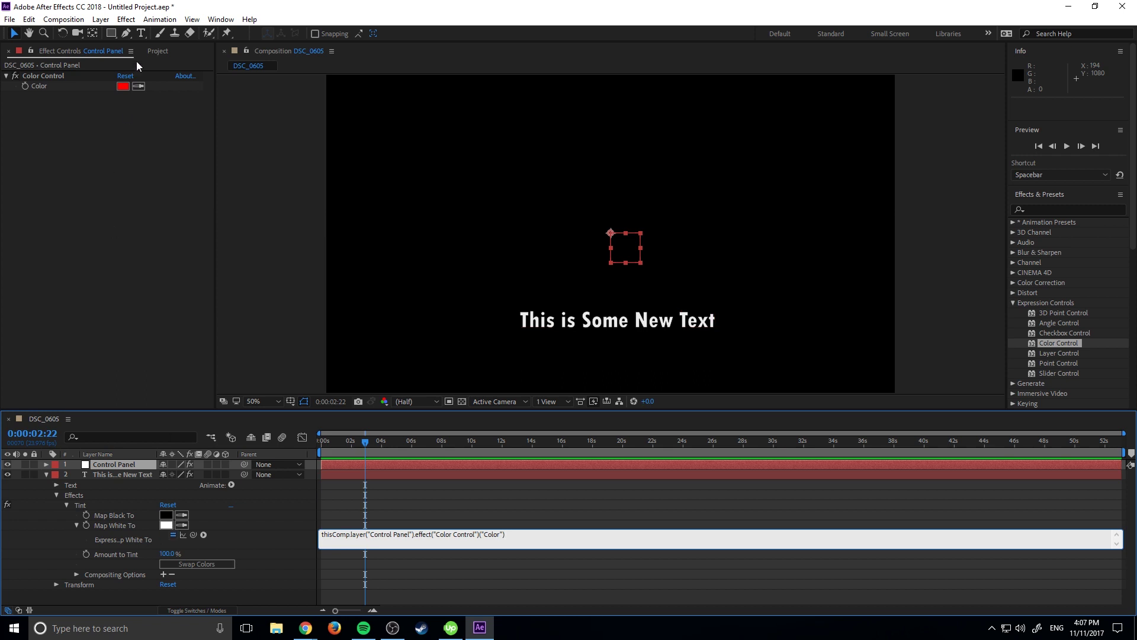
# Try dark red and bright red for the Control Panel colour, then settle on green
pyautogui.click(124, 86)
pyautogui.click(201, 320)
pyautogui.click(205, 249)
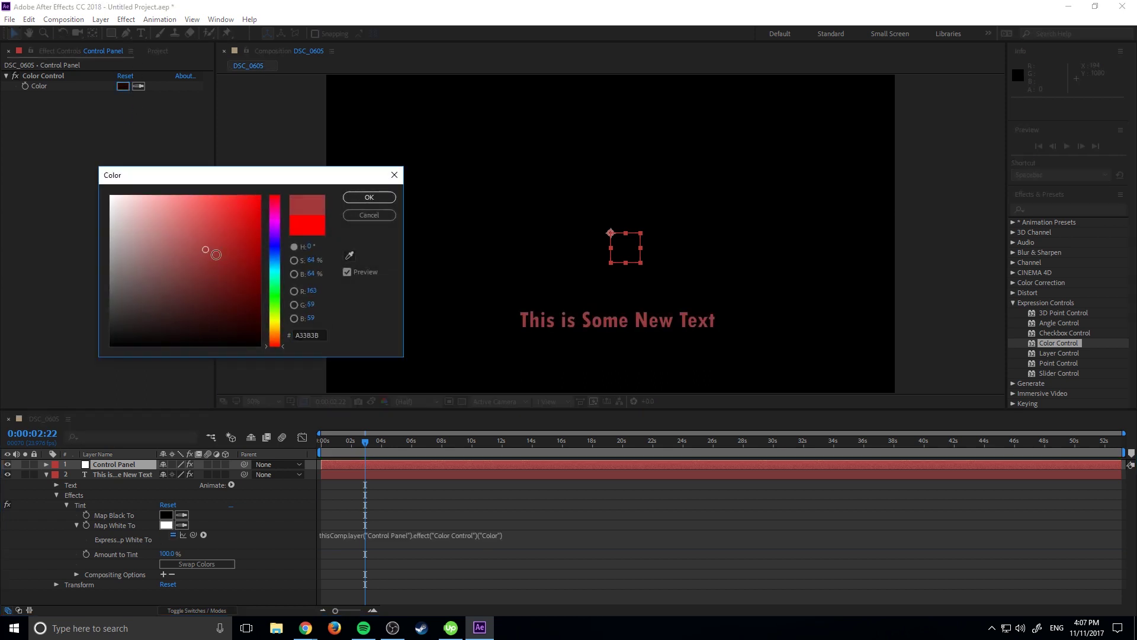
pyautogui.moveTo(216, 255)
pyautogui.mouseDown()
pyautogui.moveTo(236, 254)
pyautogui.moveTo(260, 201)
pyautogui.moveTo(241, 287)
pyautogui.moveTo(210, 297)
pyautogui.mouseUp()
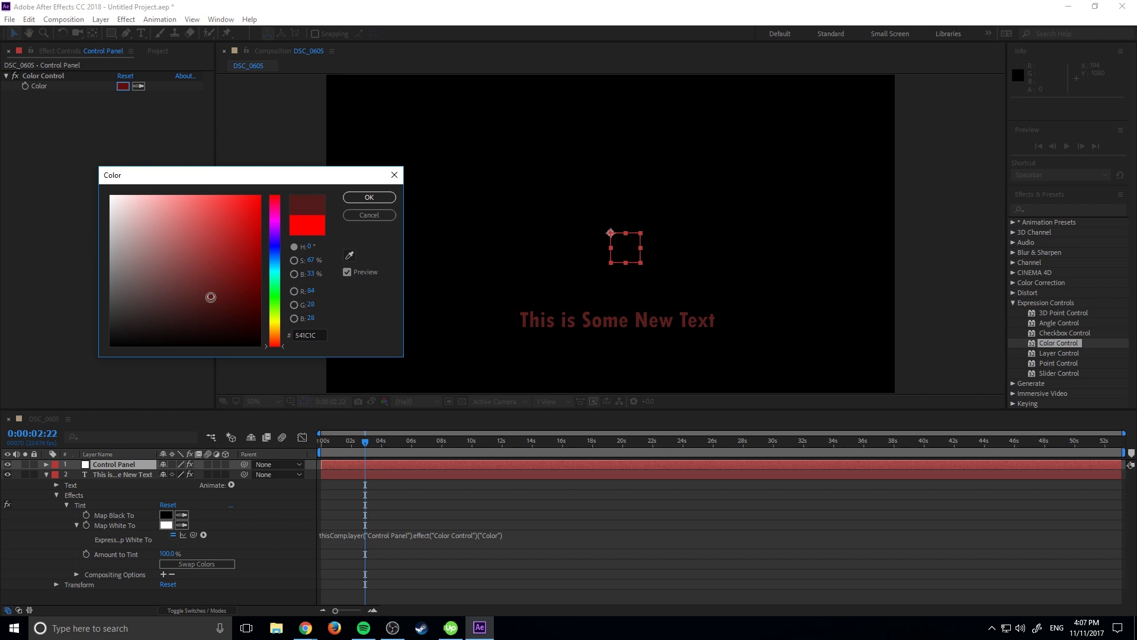
pyautogui.click(227, 228)
pyautogui.click(263, 297)
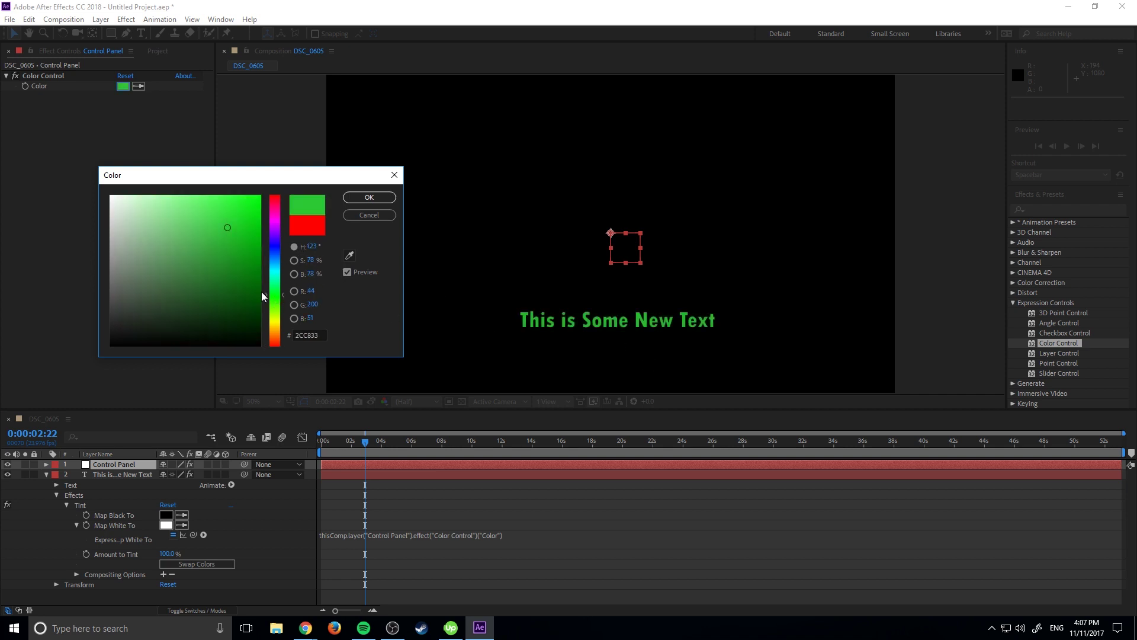
pyautogui.click(374, 198)
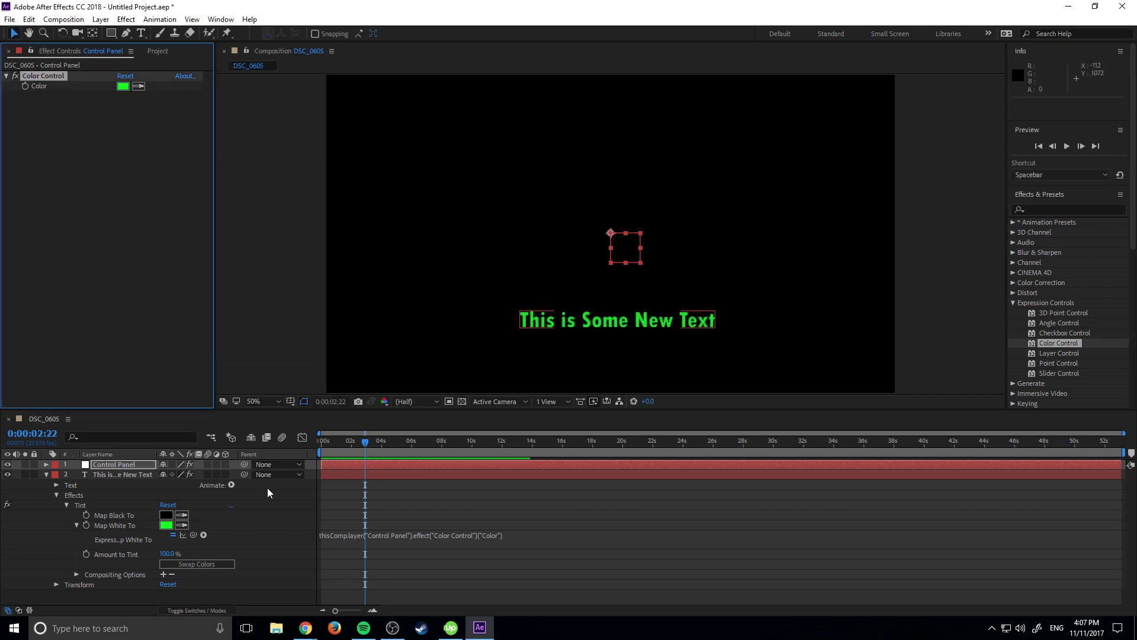
# Change the Control Panel colour from green to blue and collapse the Tint effect's properties
pyautogui.click(123, 86)
pyautogui.click(280, 252)
pyautogui.click(364, 199)
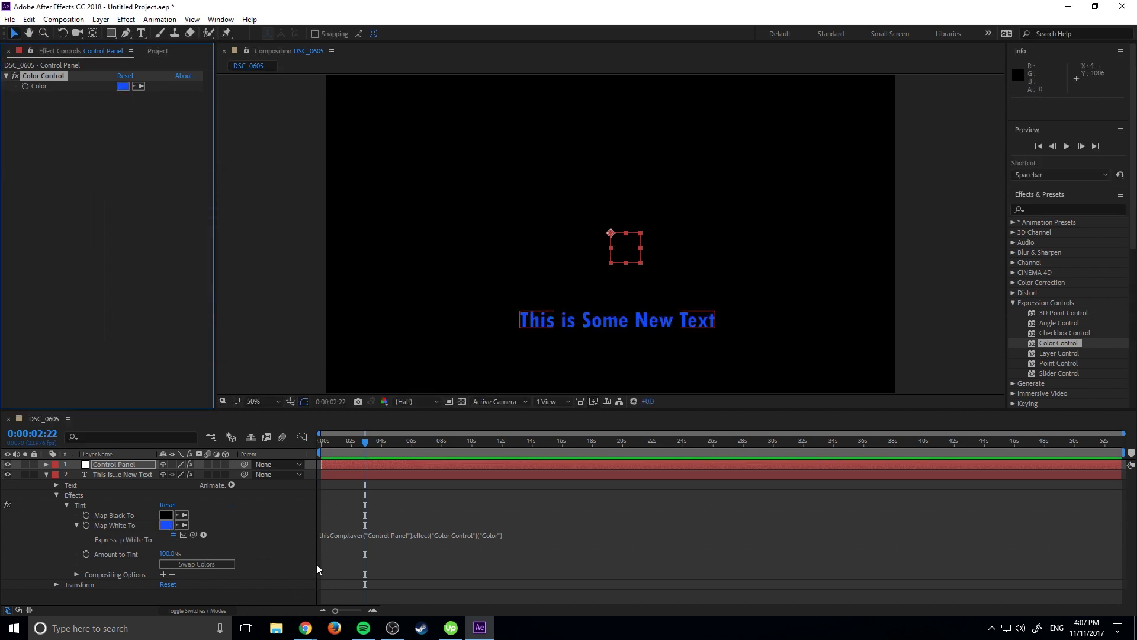
pyautogui.click(67, 504)
# Collapse the text's Effects group, then drop a Slider Control onto the Control Panel layer
pyautogui.click(57, 494)
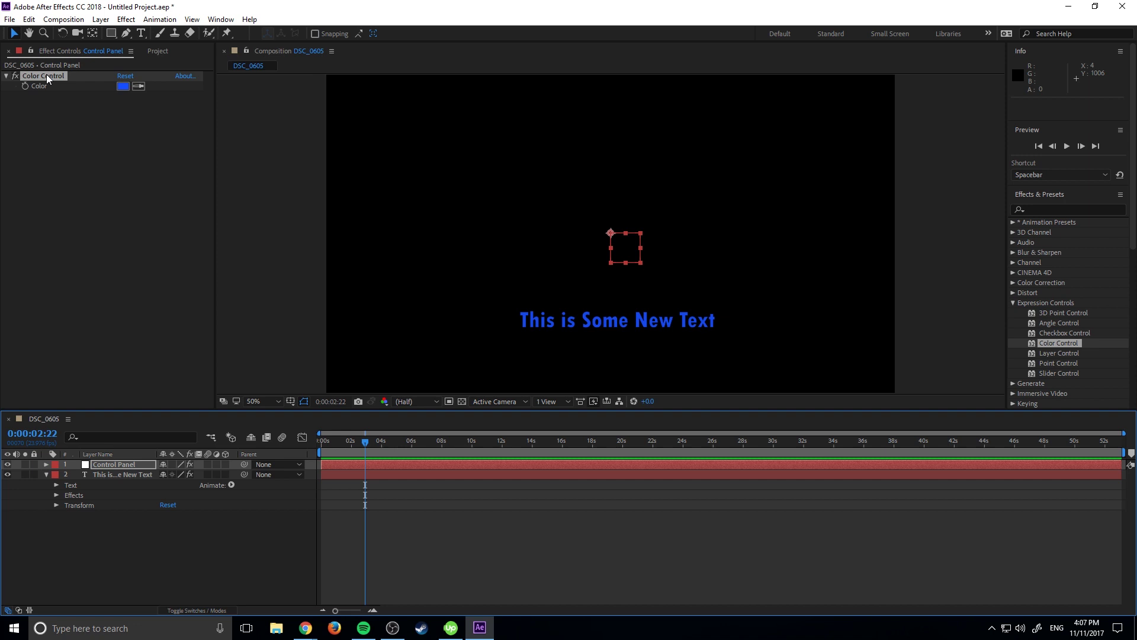
pyautogui.rightClick(48, 77)
pyautogui.click(17, 148)
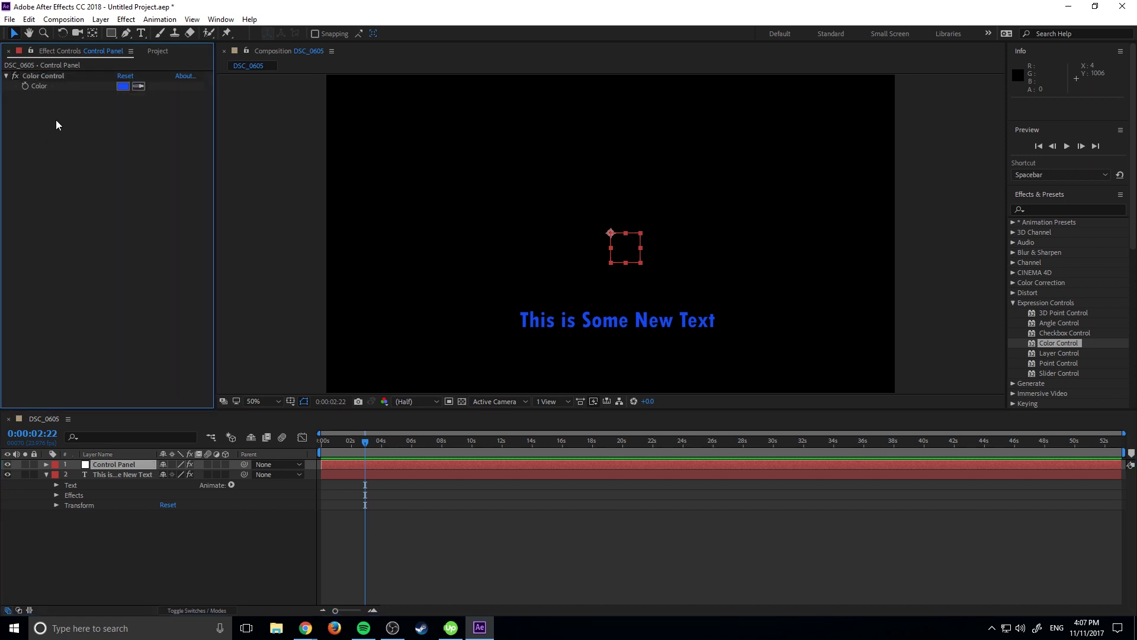
pyautogui.click(51, 78)
pyautogui.rightClick(52, 77)
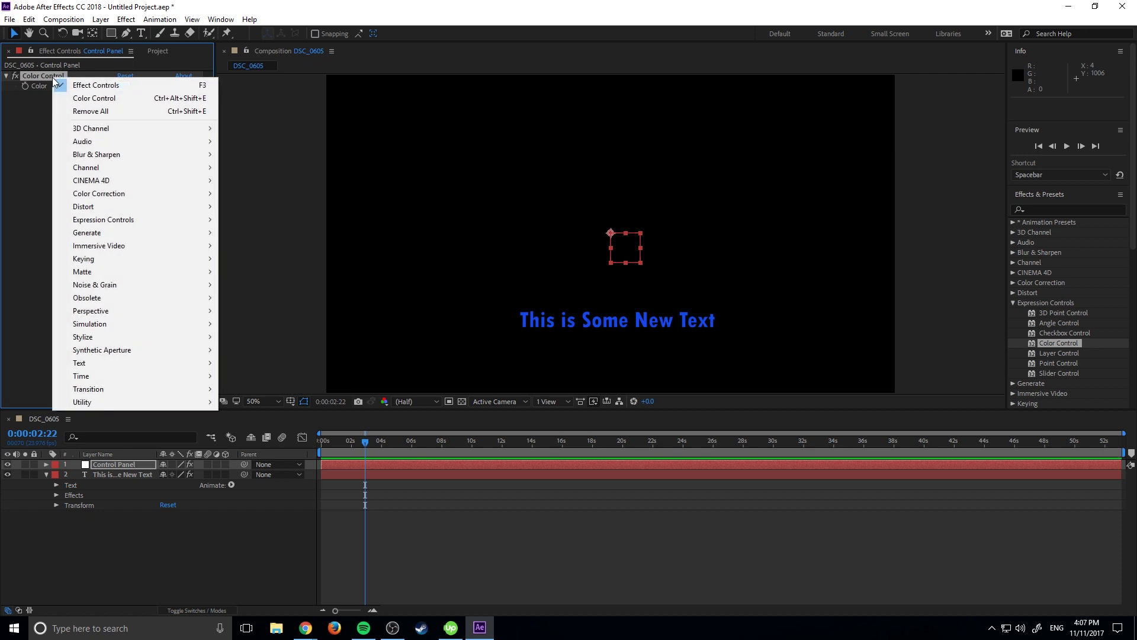
pyautogui.click(24, 164)
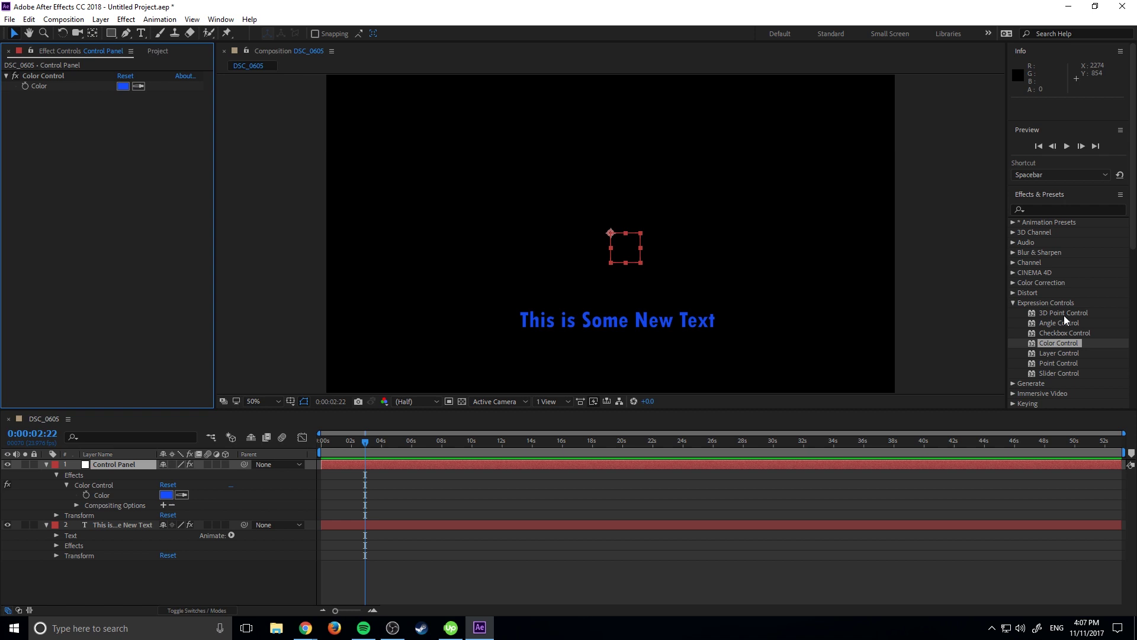
pyautogui.moveTo(1068, 373); pyautogui.dragTo(55, 135)
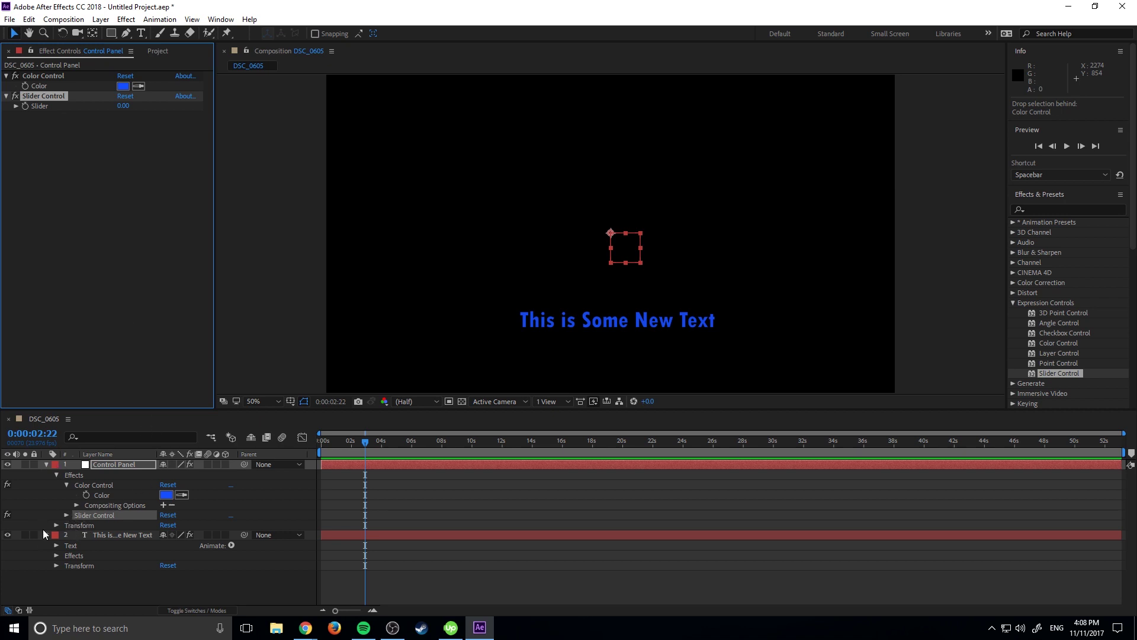
# Reveal the text layer's Transform properties, try 88% Scale, then undo back to 100%
pyautogui.click(109, 535)
pyautogui.click(57, 565)
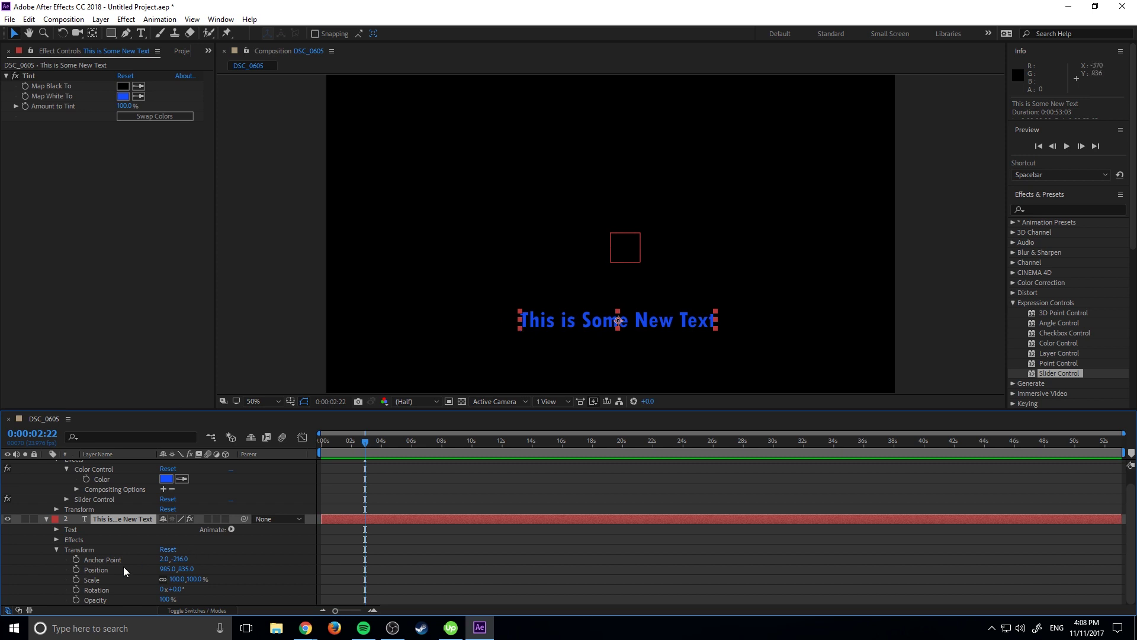
pyautogui.moveTo(178, 579); pyautogui.dragTo(173, 581)
pyautogui.hotkey('ctrl', 'z')
# Switch between the Control Panel and text layers, then try about 81% Scale and undo to 100%
pyautogui.click(110, 351)
pyautogui.scroll(1, 149, 484)
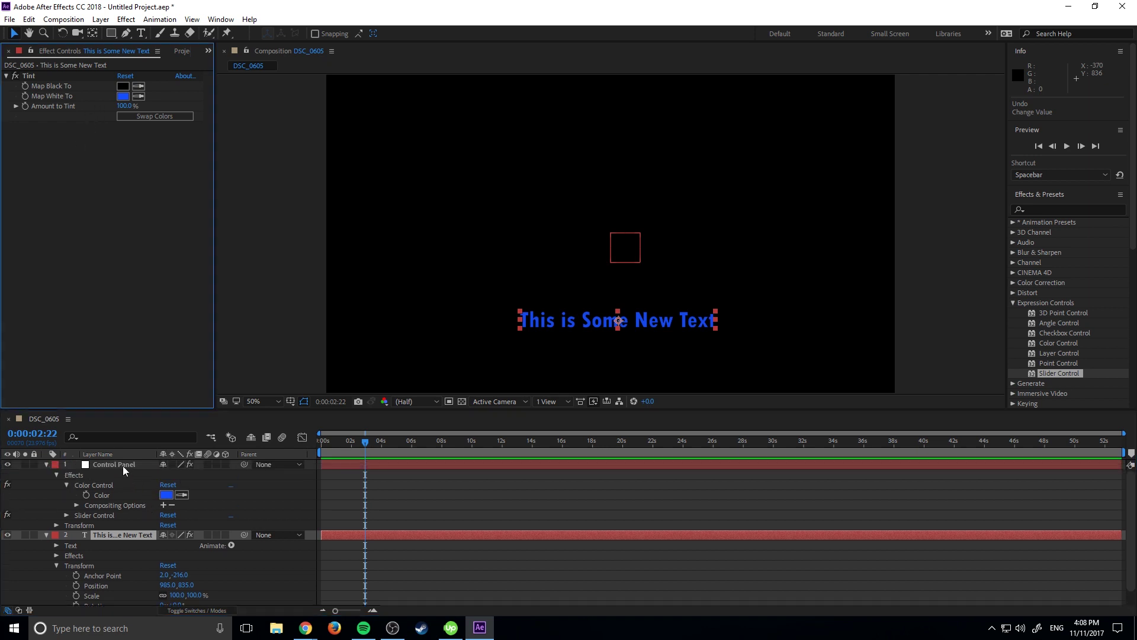
pyautogui.click(122, 465)
pyautogui.click(65, 170)
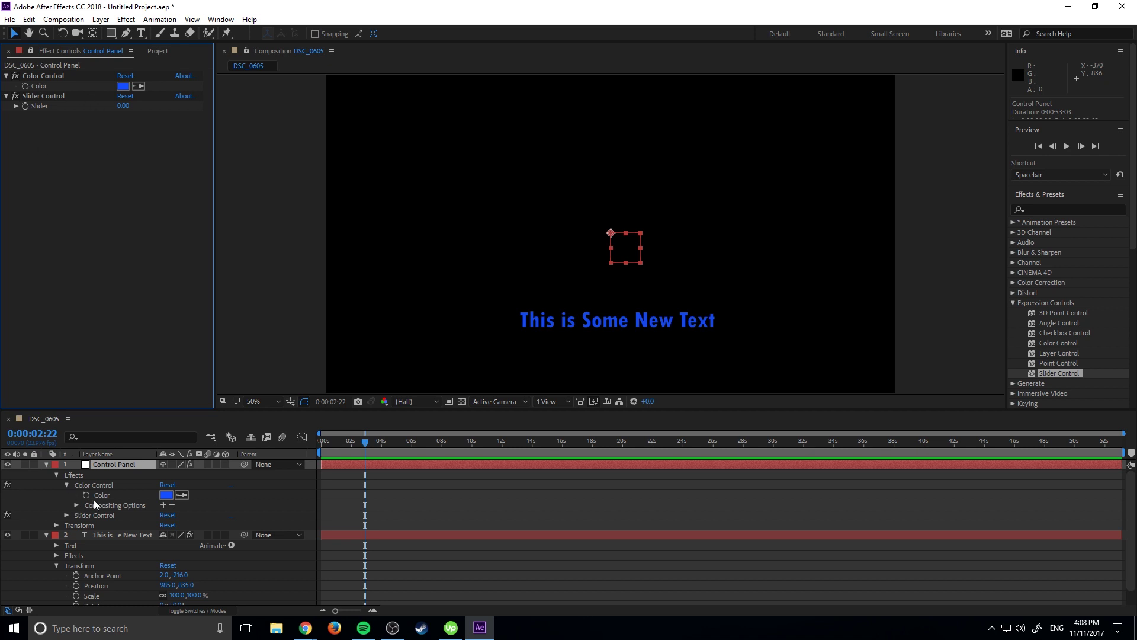
pyautogui.click(118, 534)
pyautogui.click(115, 467)
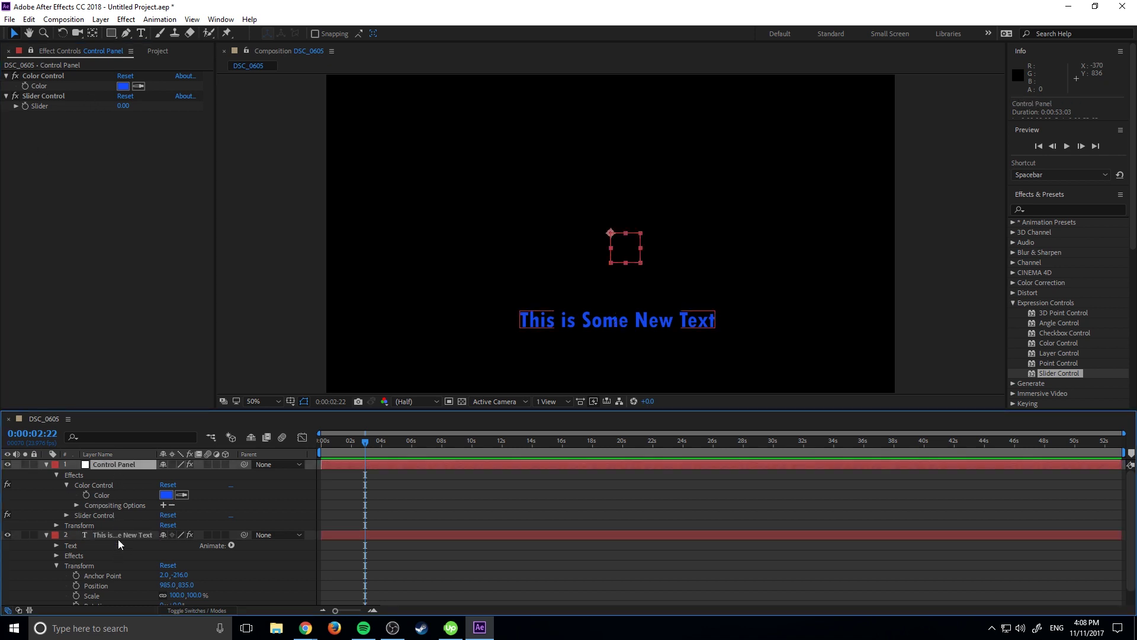
pyautogui.click(118, 536)
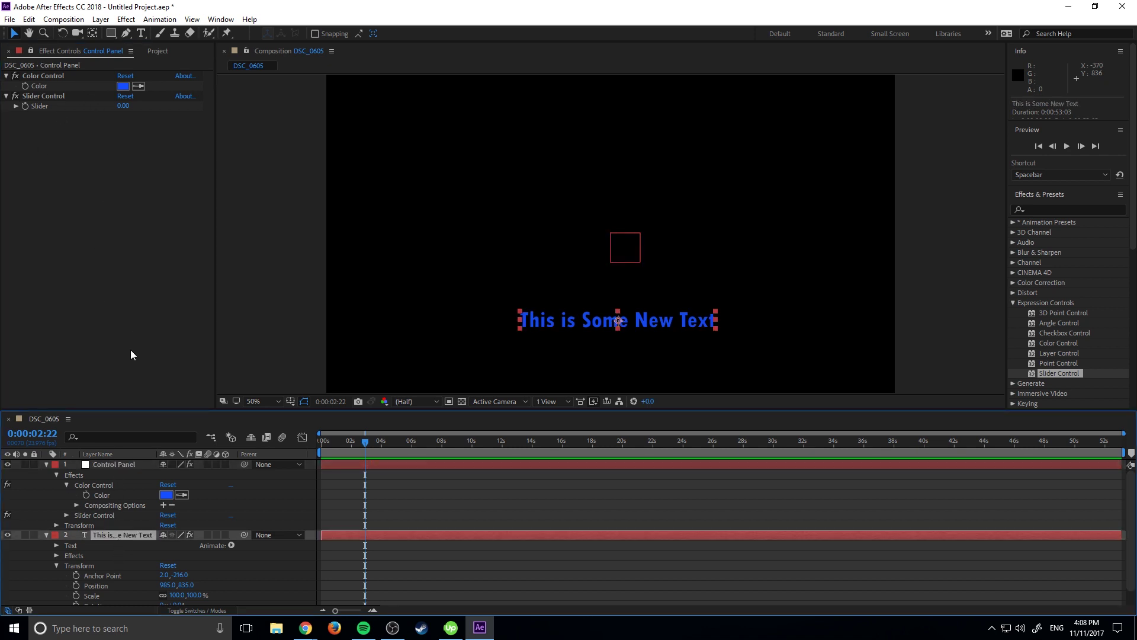
pyautogui.scroll(-1, 140, 523)
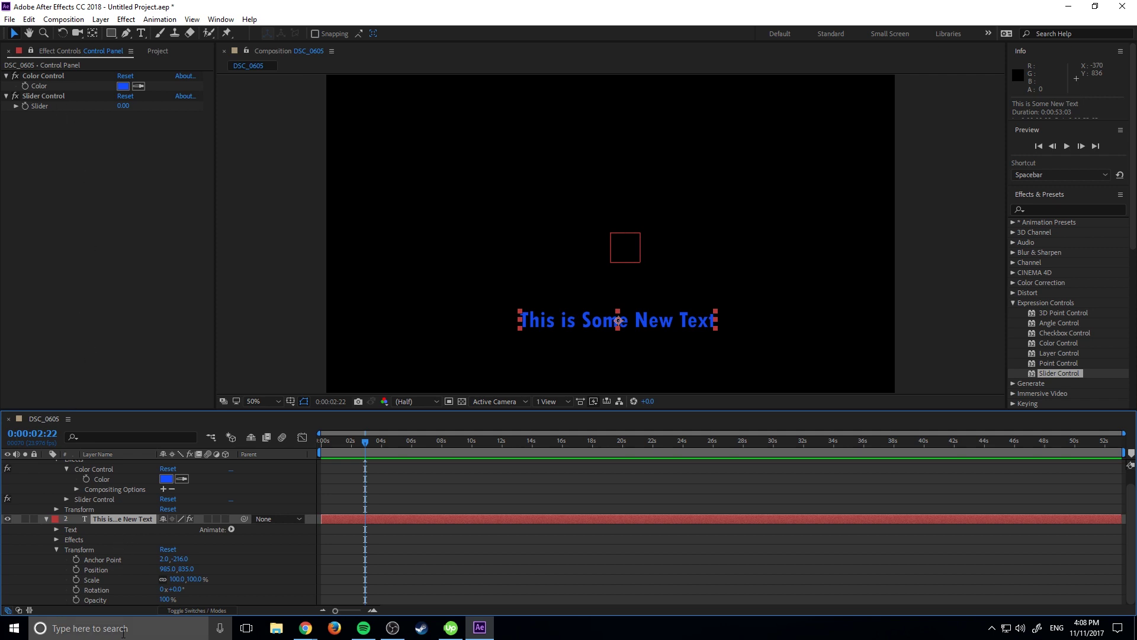
pyautogui.moveTo(178, 579); pyautogui.dragTo(172, 579)
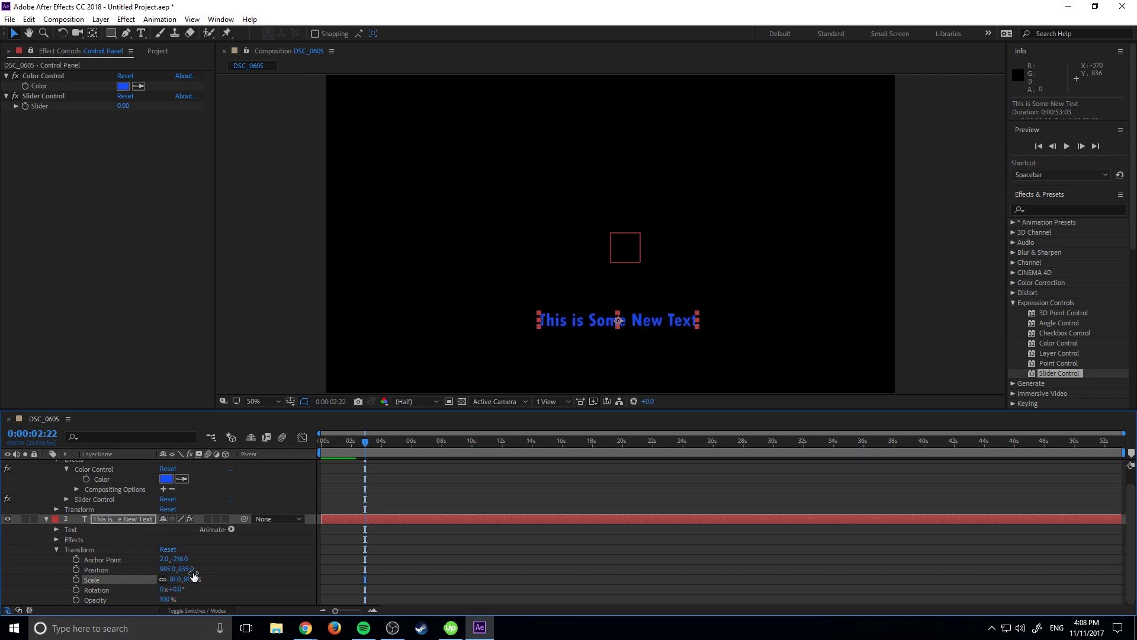
pyautogui.hotkey('ctrl', 'z')
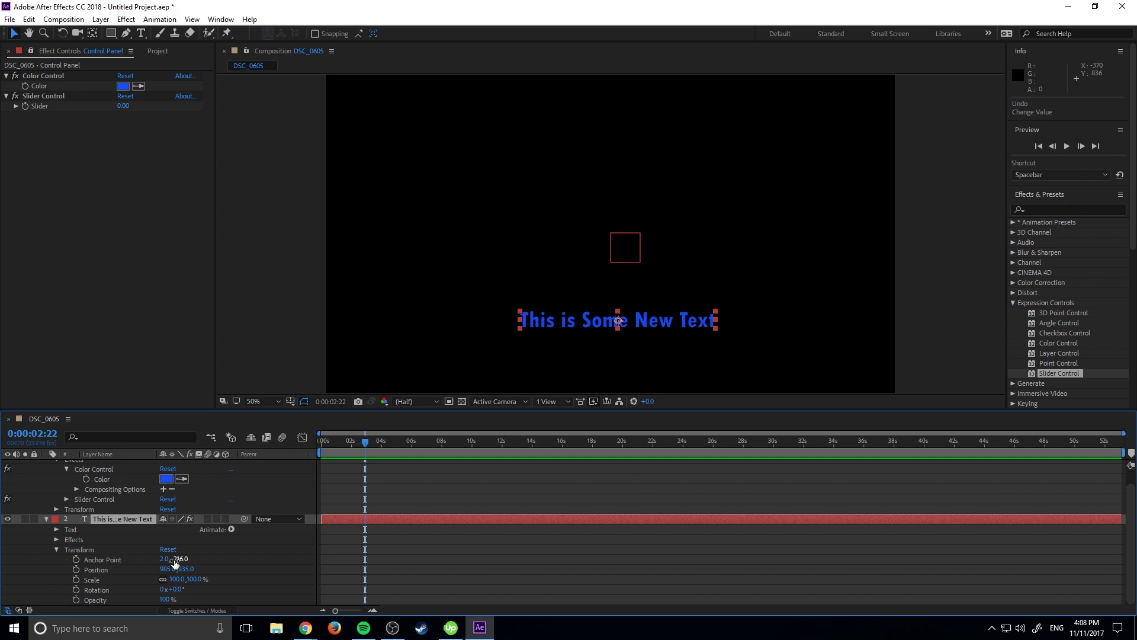
# Add a Scale expression to the text, pickwhipped to the Control Panel's Slider value
pyautogui.keyDown('alt'); pyautogui.click(75, 580); pyautogui.keyUp('alt')
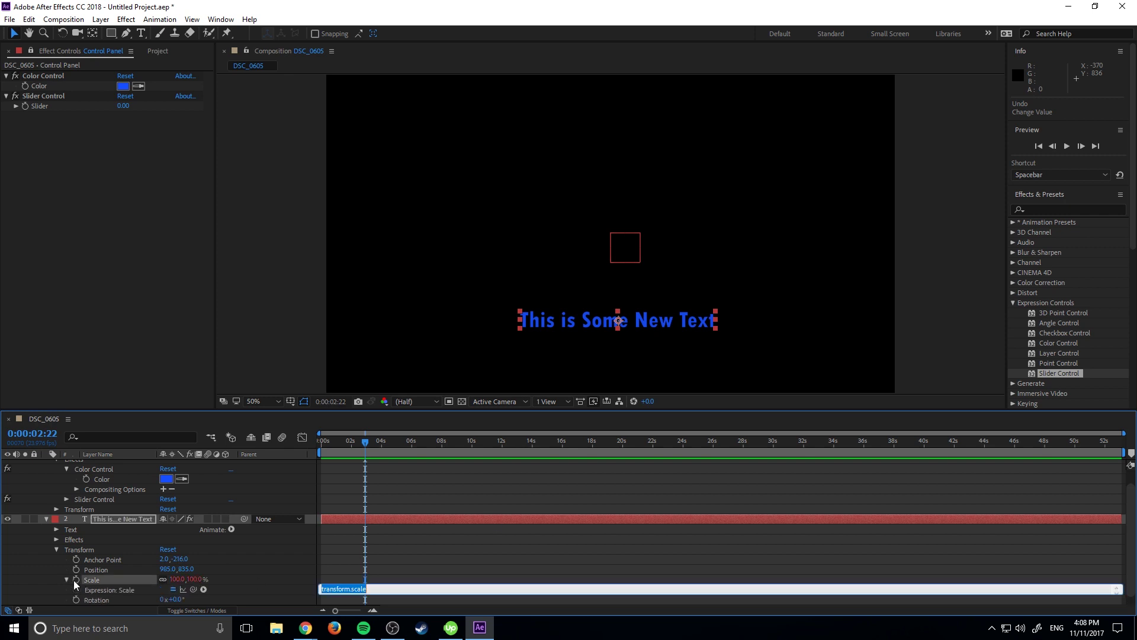
pyautogui.click(278, 581)
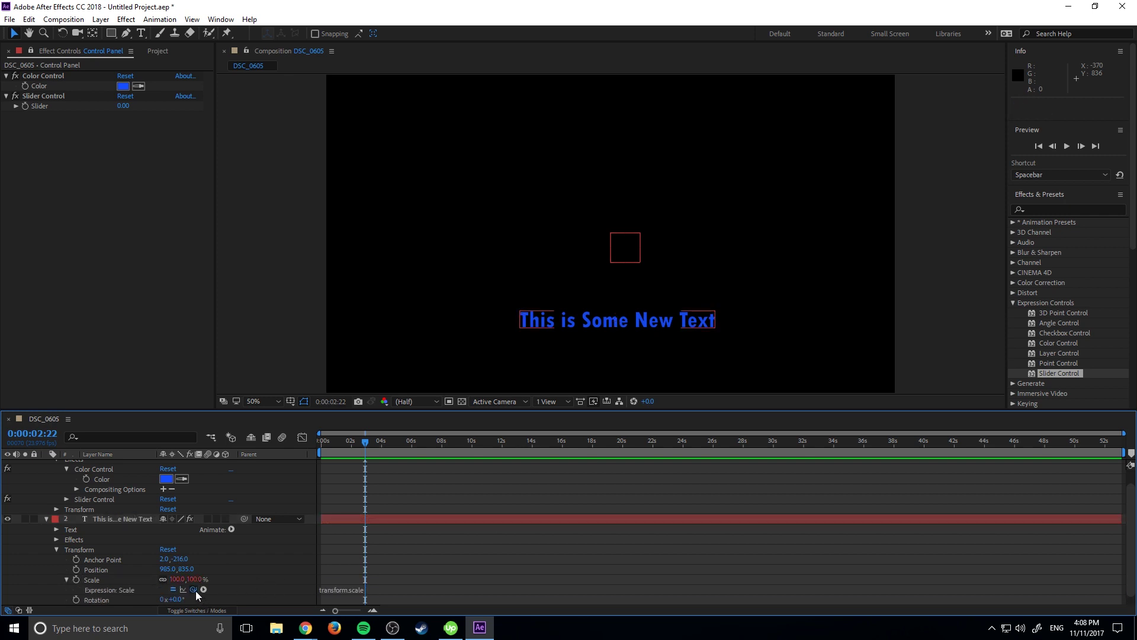
pyautogui.moveTo(196, 591); pyautogui.dragTo(237, 357)
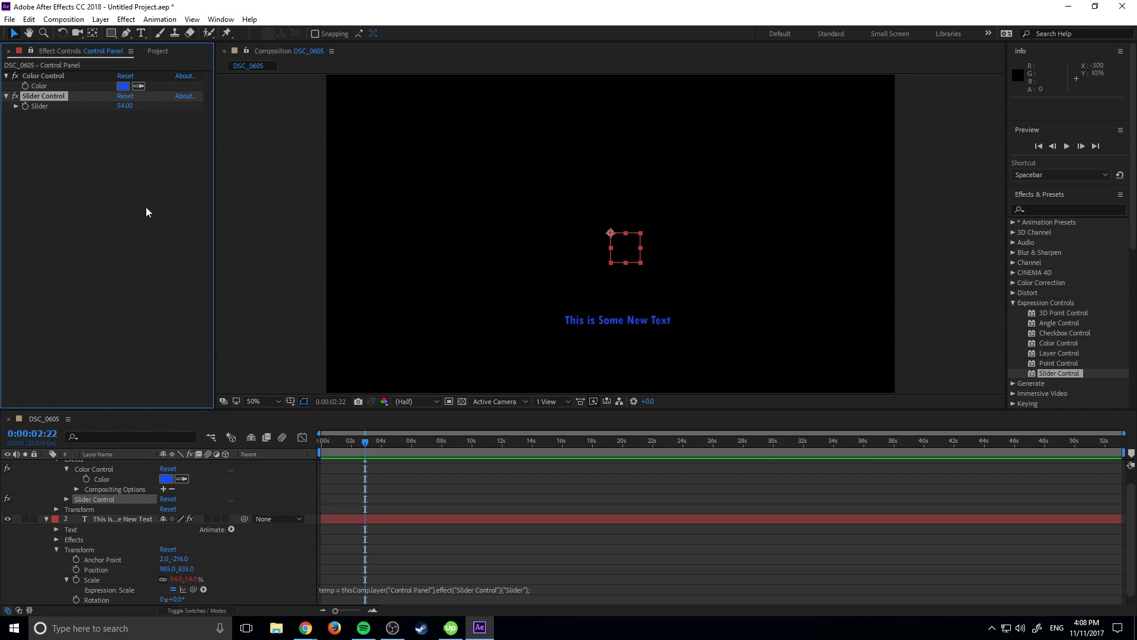
# Try Slider values 215 and -2, raise it to 102, and preview the composition
pyautogui.click(134, 106)
pyautogui.click(132, 105)
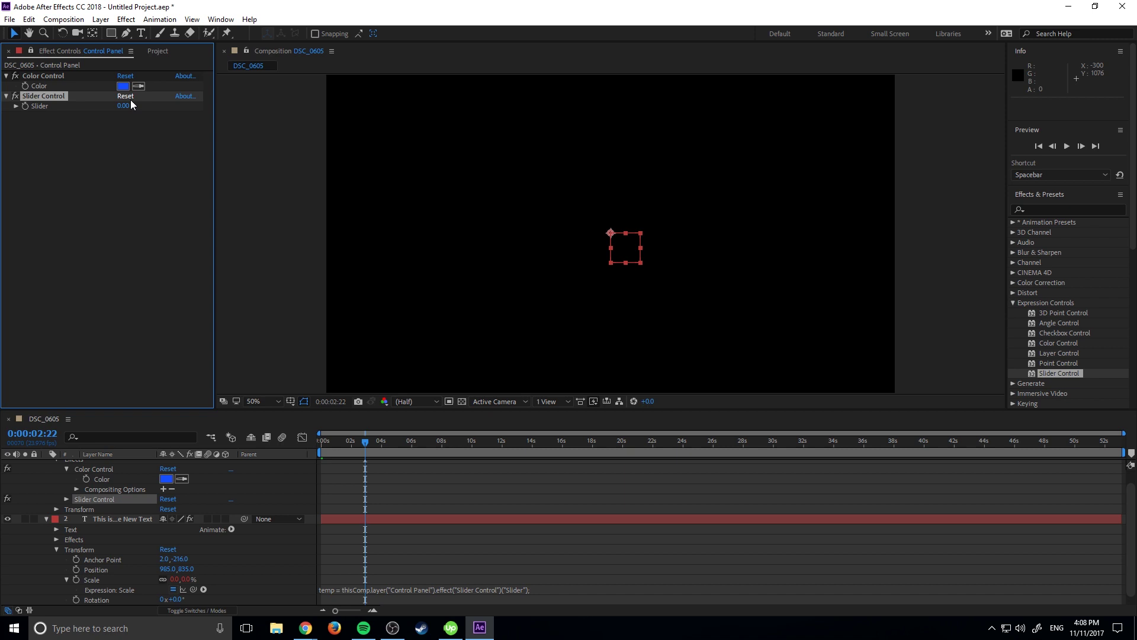
pyautogui.write('215')
pyautogui.press('Return')
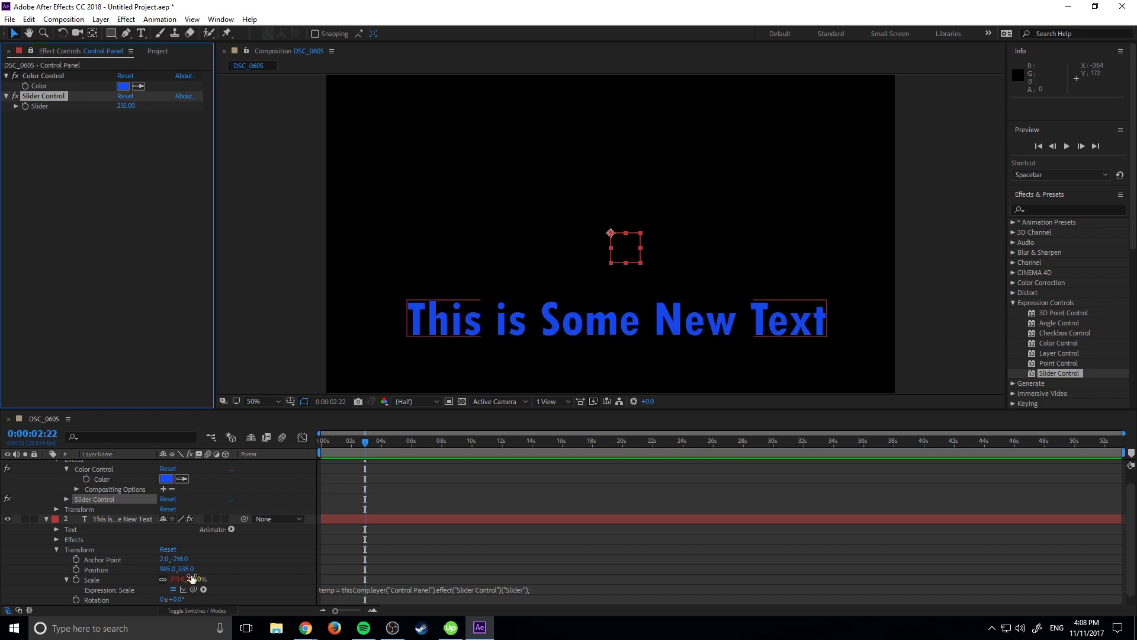
pyautogui.moveTo(121, 110); pyautogui.dragTo(12, 205)
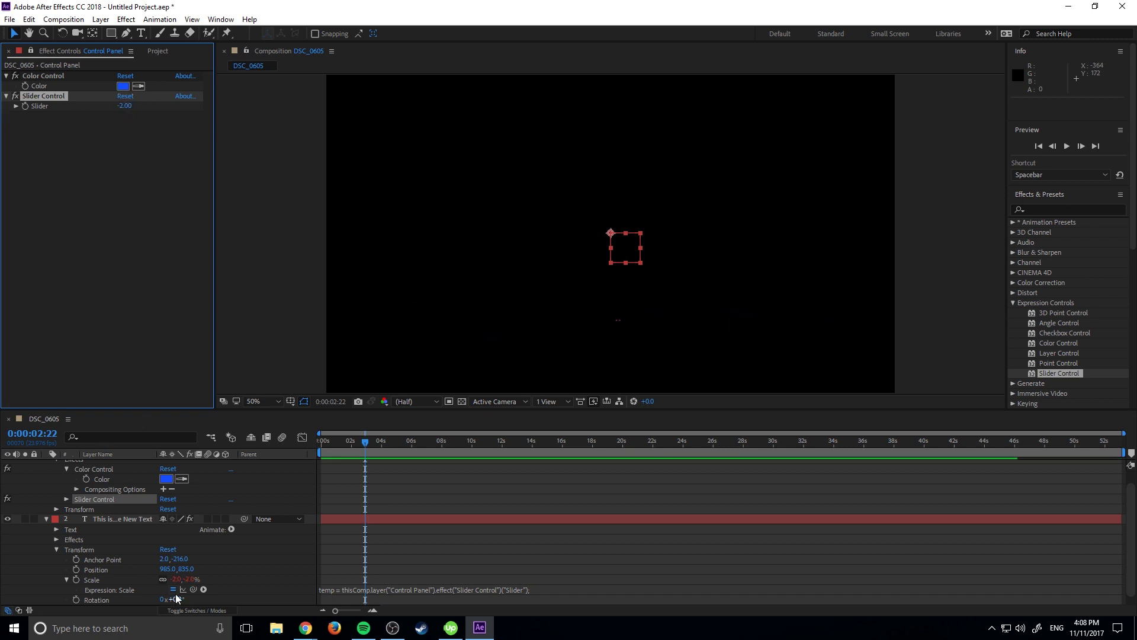
pyautogui.moveTo(130, 112); pyautogui.dragTo(204, 124)
pyautogui.press('space')
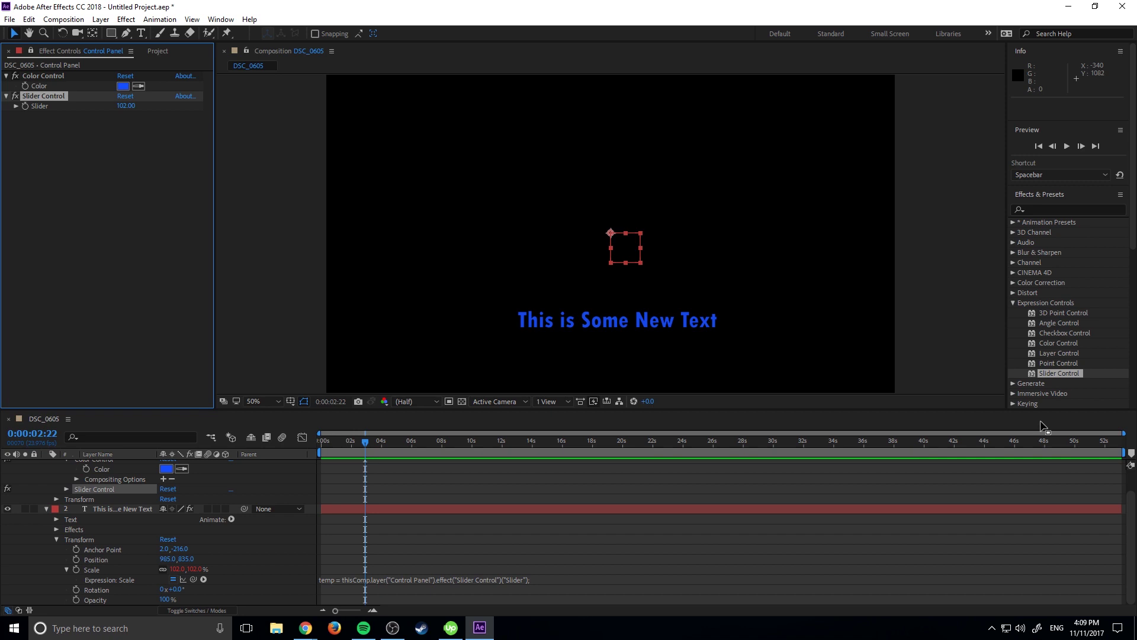
# Drop a 3D Point Control on the Control Panel and pickwhip the text's Position expression to it
pyautogui.moveTo(1065, 315); pyautogui.dragTo(58, 173)
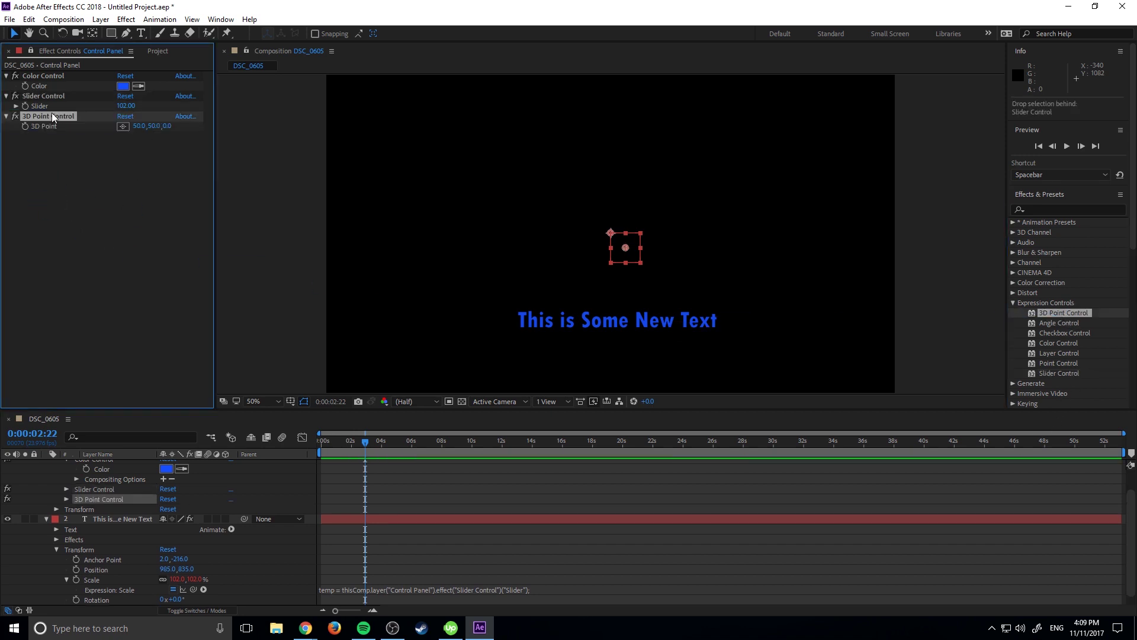
pyautogui.scroll(-1, 154, 500)
pyautogui.click(127, 509)
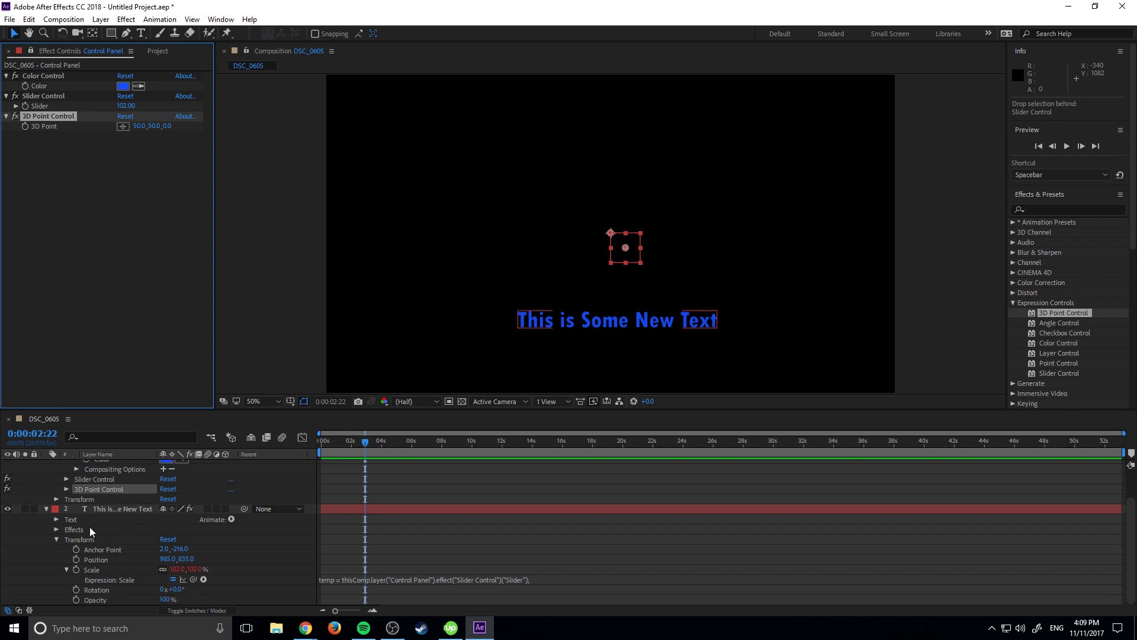
pyautogui.click(68, 569)
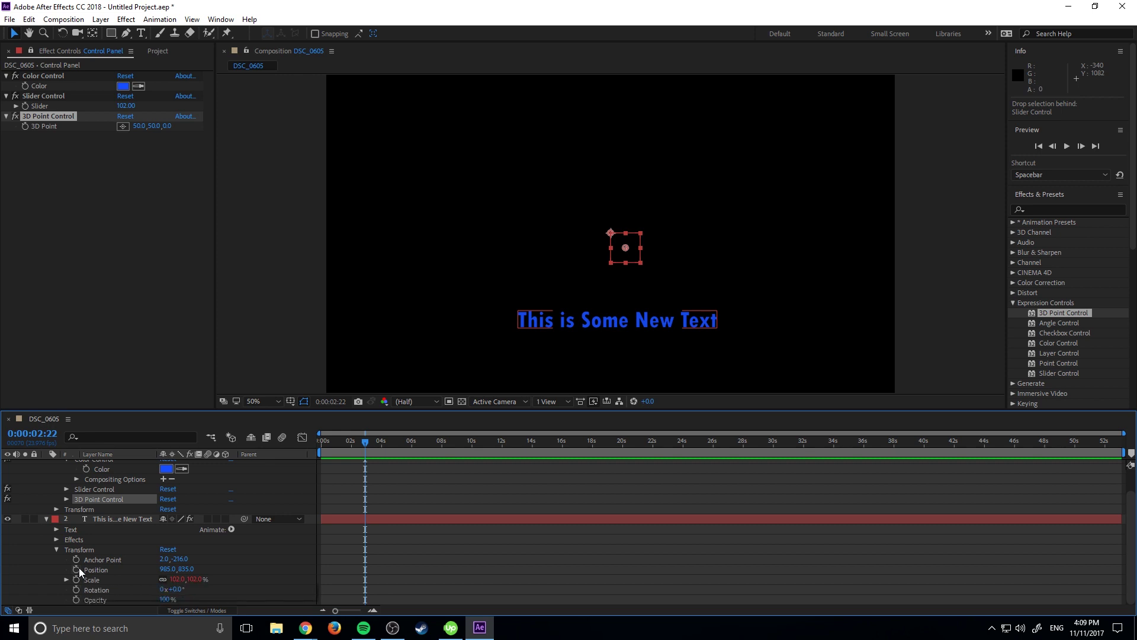
pyautogui.keyDown('alt'); pyautogui.click(76, 569); pyautogui.keyUp('alt')
pyautogui.moveTo(193, 579); pyautogui.dragTo(47, 126)
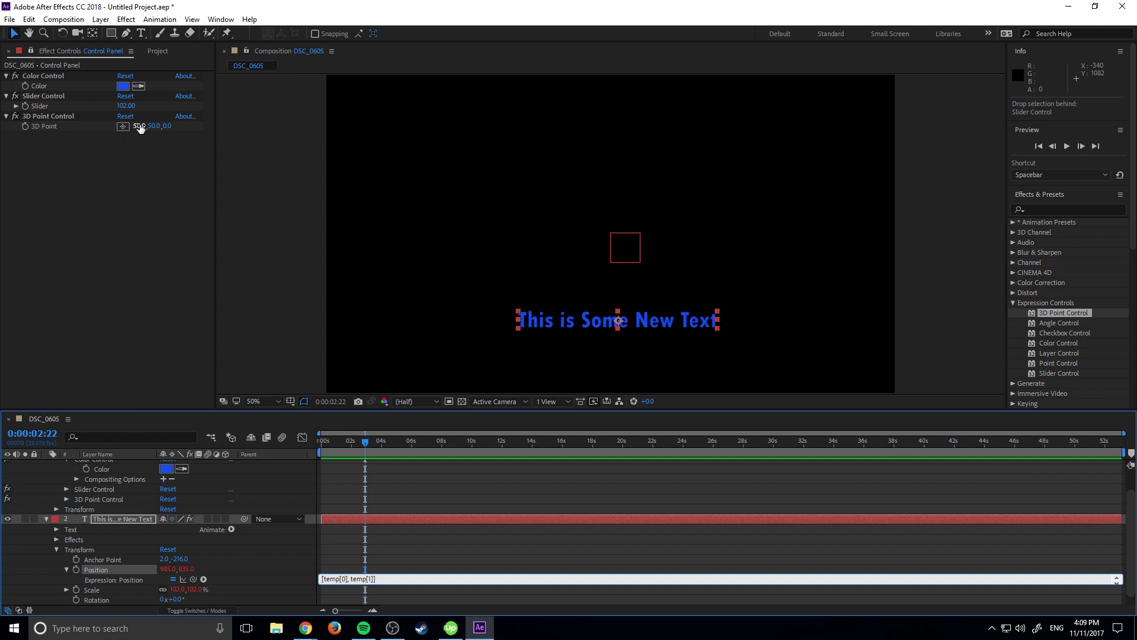
# Scrub the 3D Point to move the text to 613, 713 and lower the Slider to 86
pyautogui.moveTo(138, 125); pyautogui.dragTo(368, 132)
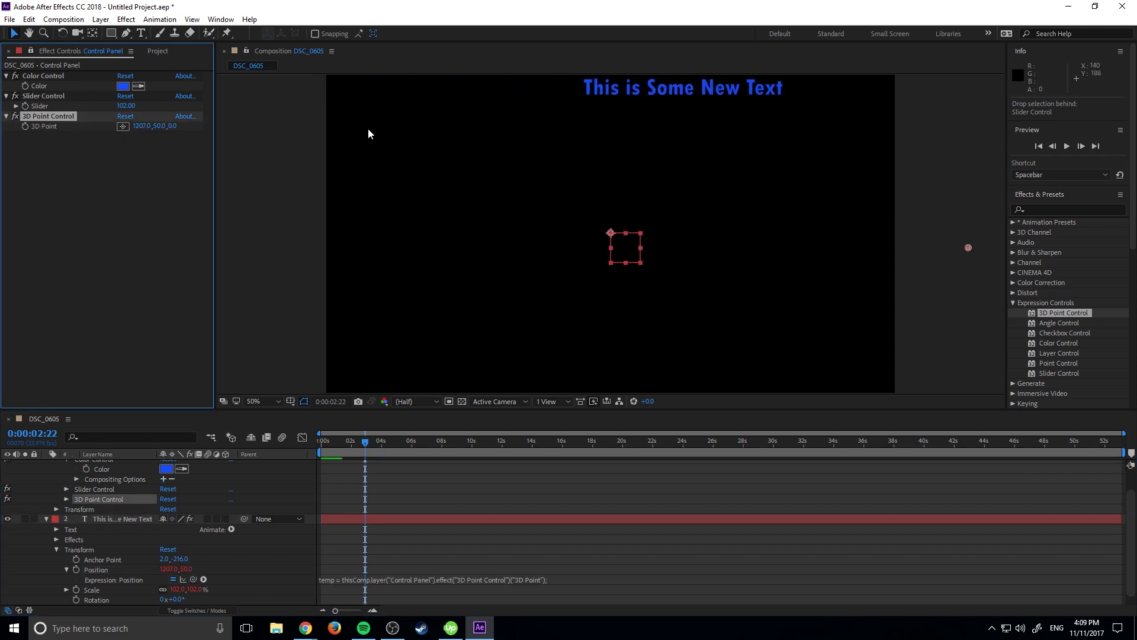
pyautogui.moveTo(157, 126); pyautogui.dragTo(85, 248)
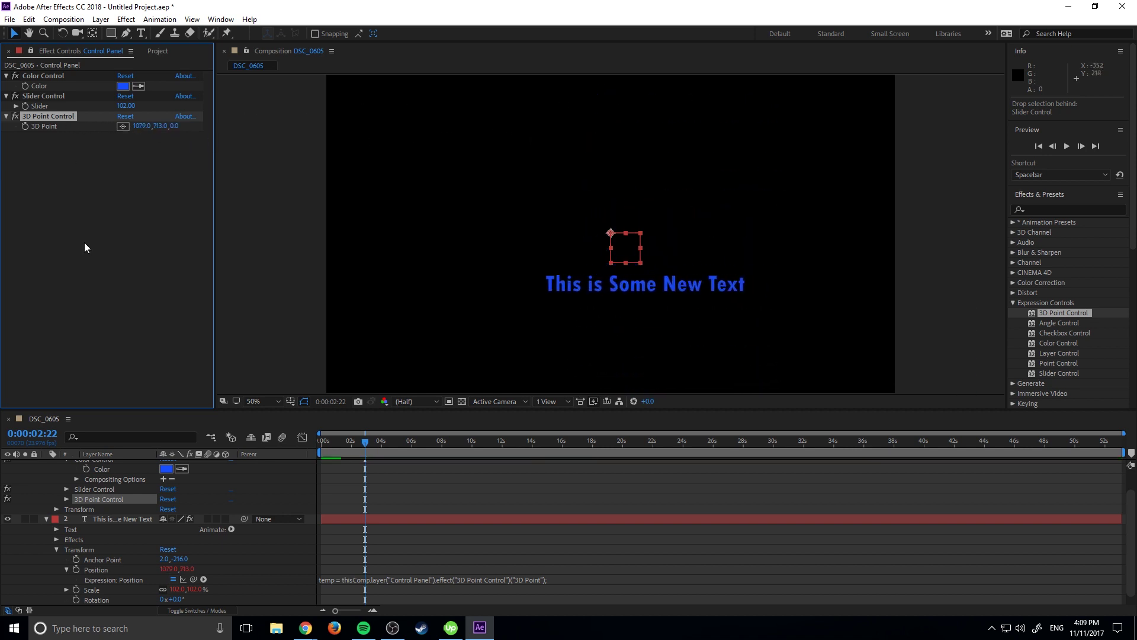
pyautogui.click(46, 518)
pyautogui.click(118, 548)
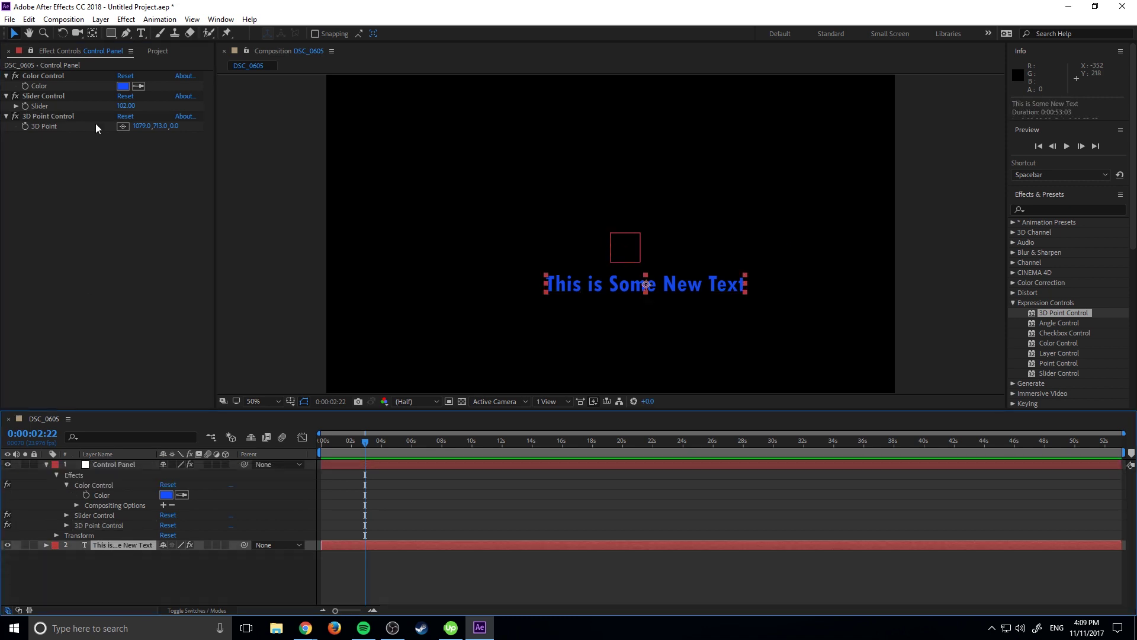
pyautogui.moveTo(147, 127); pyautogui.dragTo(2, 152)
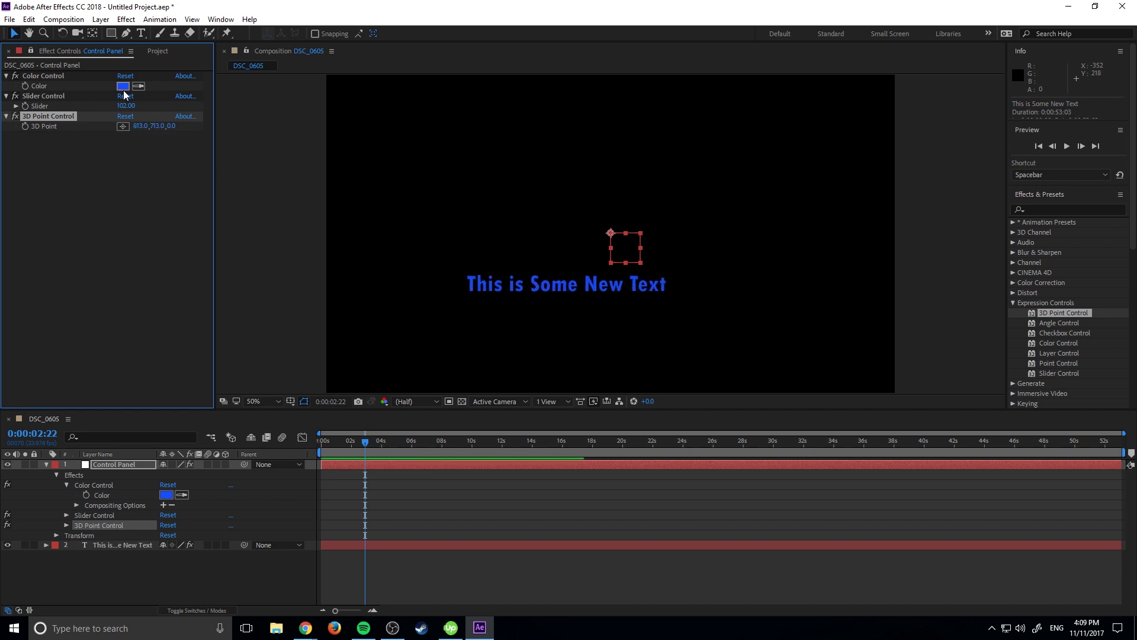
pyautogui.moveTo(125, 106)
pyautogui.mouseDown()
pyautogui.moveTo(140, 111)
pyautogui.moveTo(121, 110)
pyautogui.mouseUp()
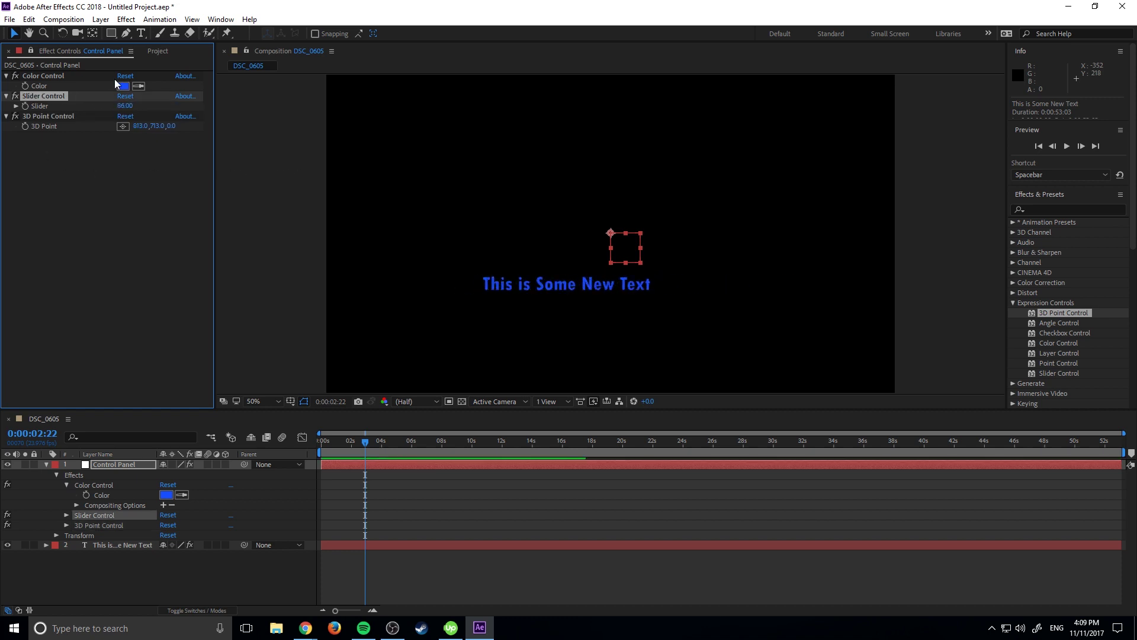
# Change the Control Panel colour from blue to bright green
pyautogui.click(123, 86)
pyautogui.click(283, 301)
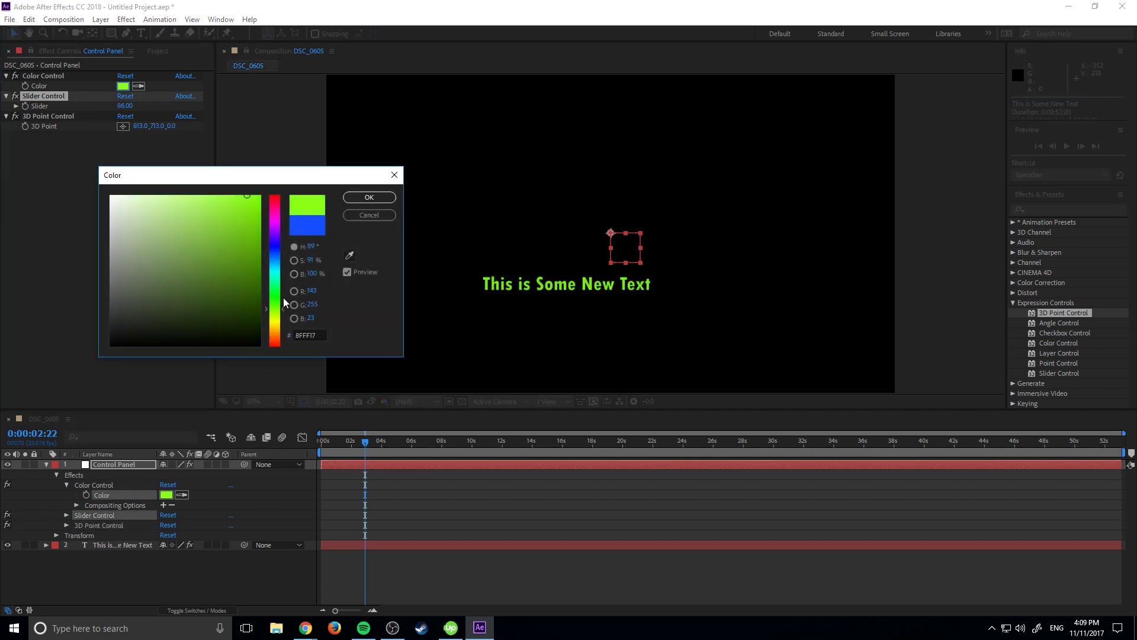
pyautogui.click(369, 197)
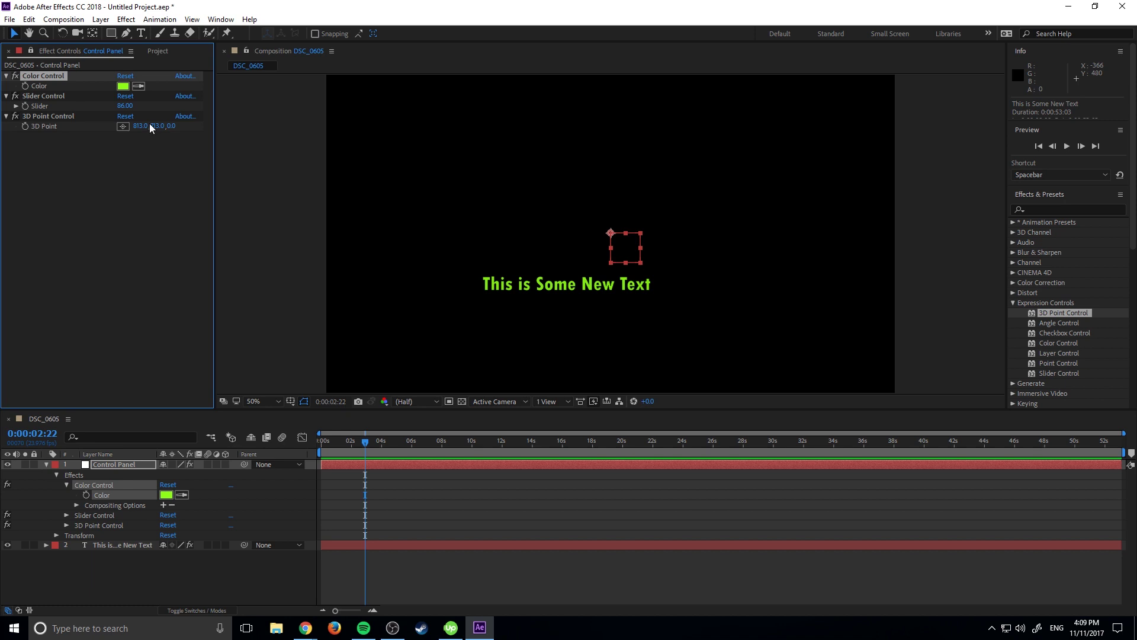
# Move the text to the lower left by scrubbing the 3D Point to 392, 996
pyautogui.moveTo(149, 123); pyautogui.dragTo(9, 187)
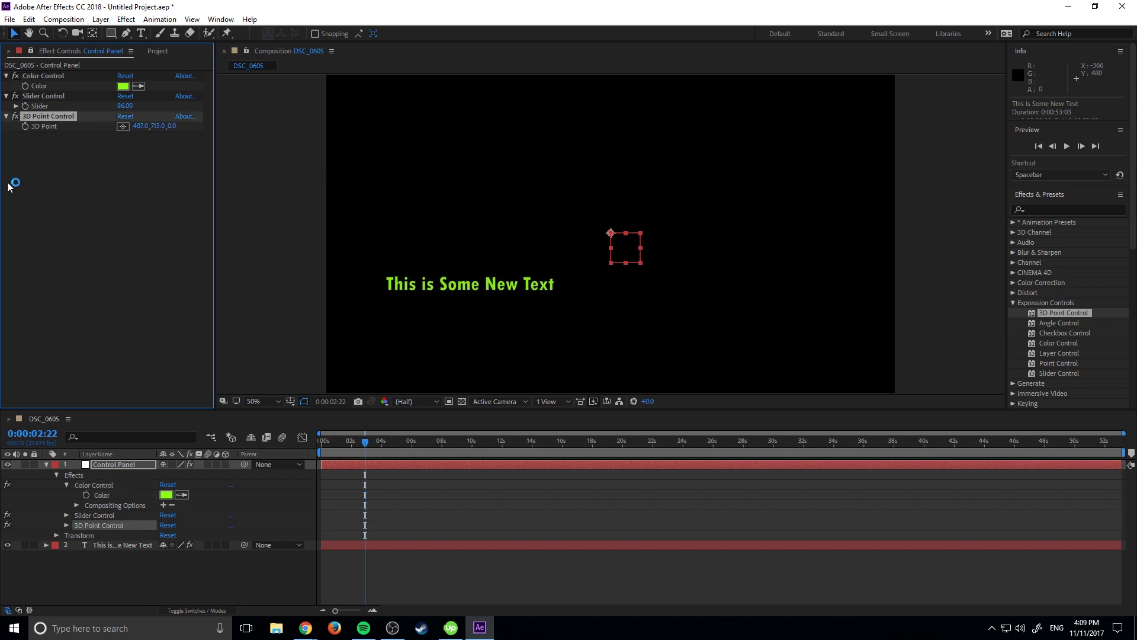
pyautogui.moveTo(133, 125); pyautogui.dragTo(101, 123)
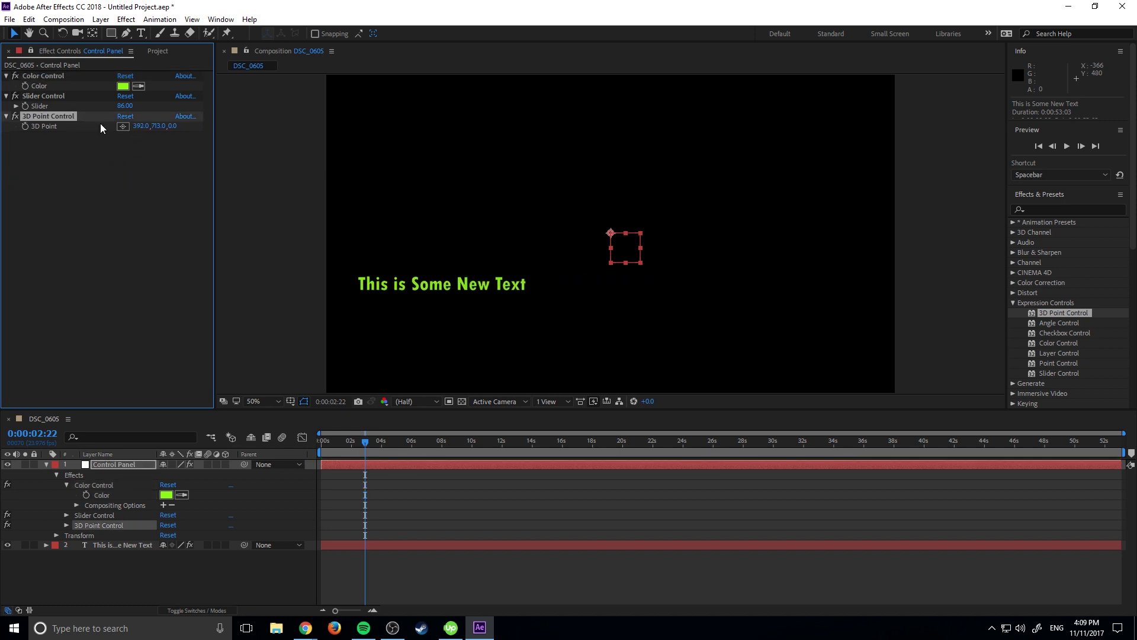
pyautogui.click(388, 285)
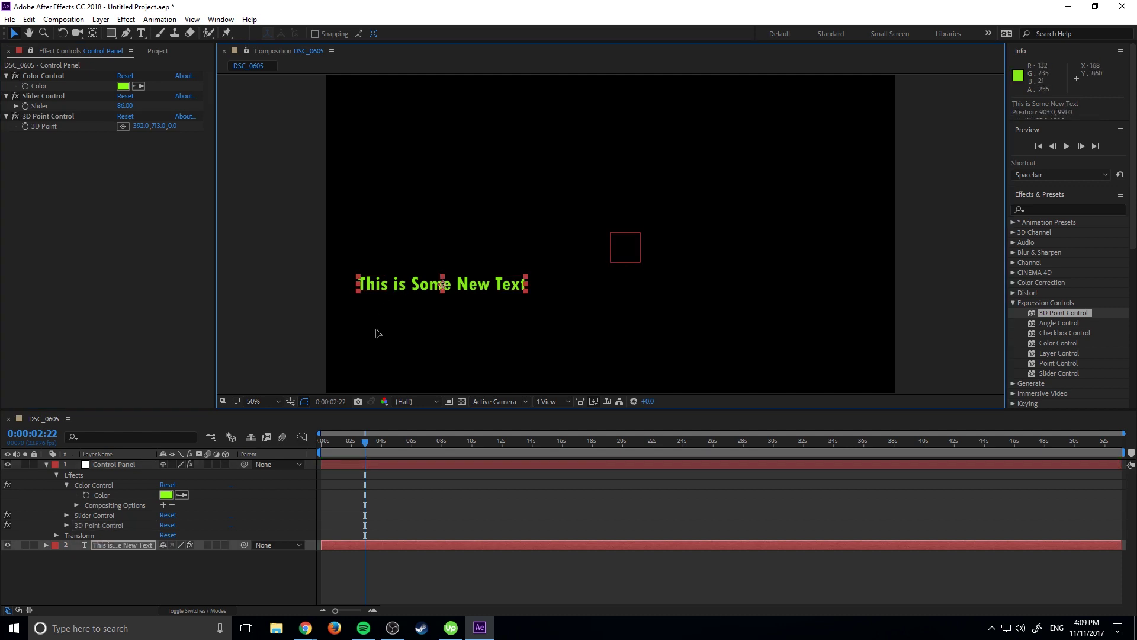
pyautogui.moveTo(156, 126); pyautogui.dragTo(342, 107)
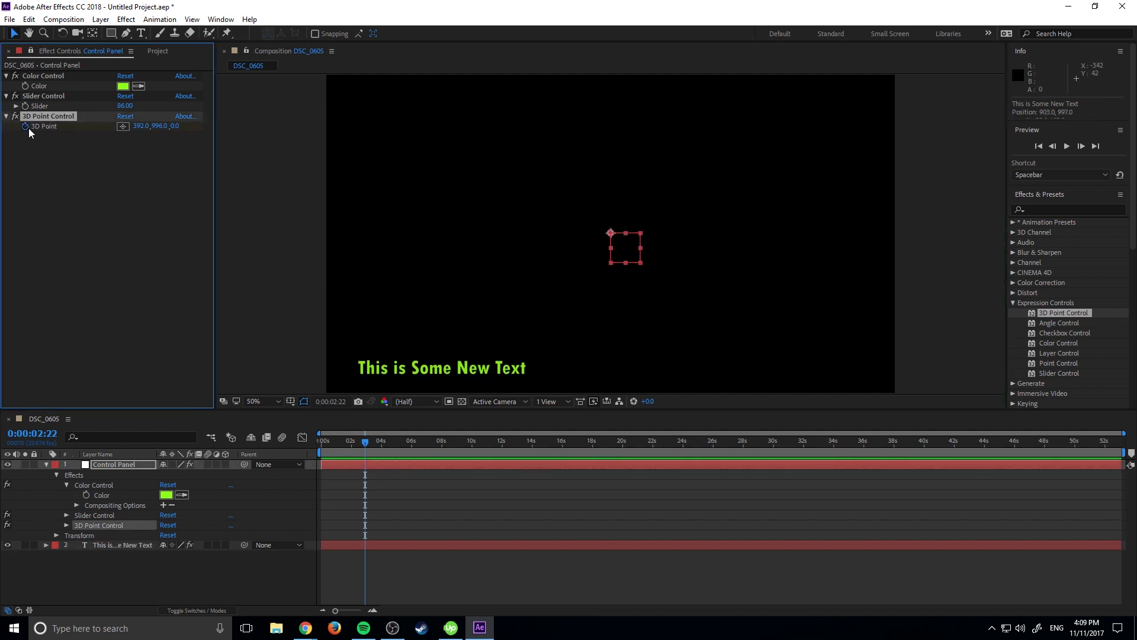
# Set a Color keyframe and a Slider value of 0 at 0:00:02:22
pyautogui.click(25, 86)
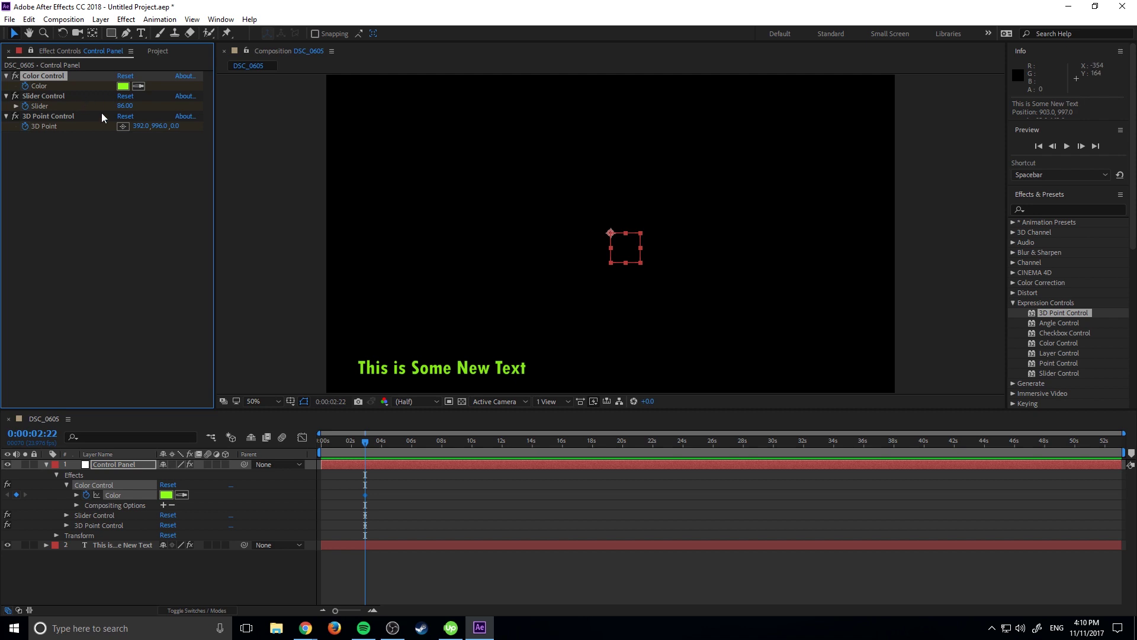
pyautogui.click(125, 105)
pyautogui.write('0')
pyautogui.press('Return')
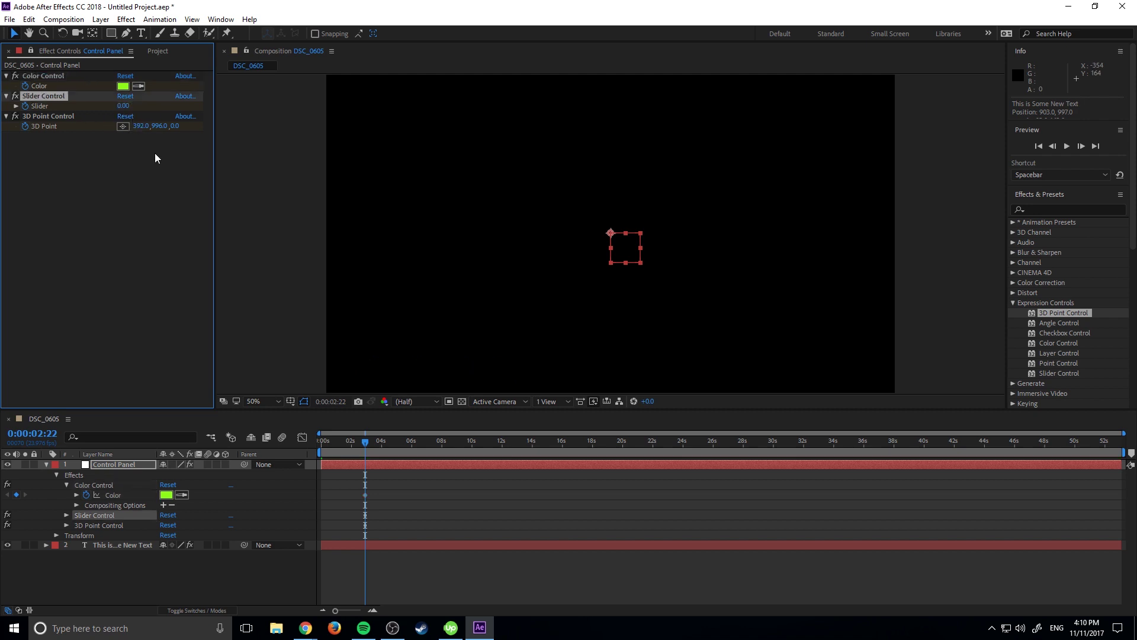
# At 0:00:03:11, set the text size Slider to 100
pyautogui.click(1082, 147)
pyautogui.click(1081, 146)
pyautogui.click(1082, 146)
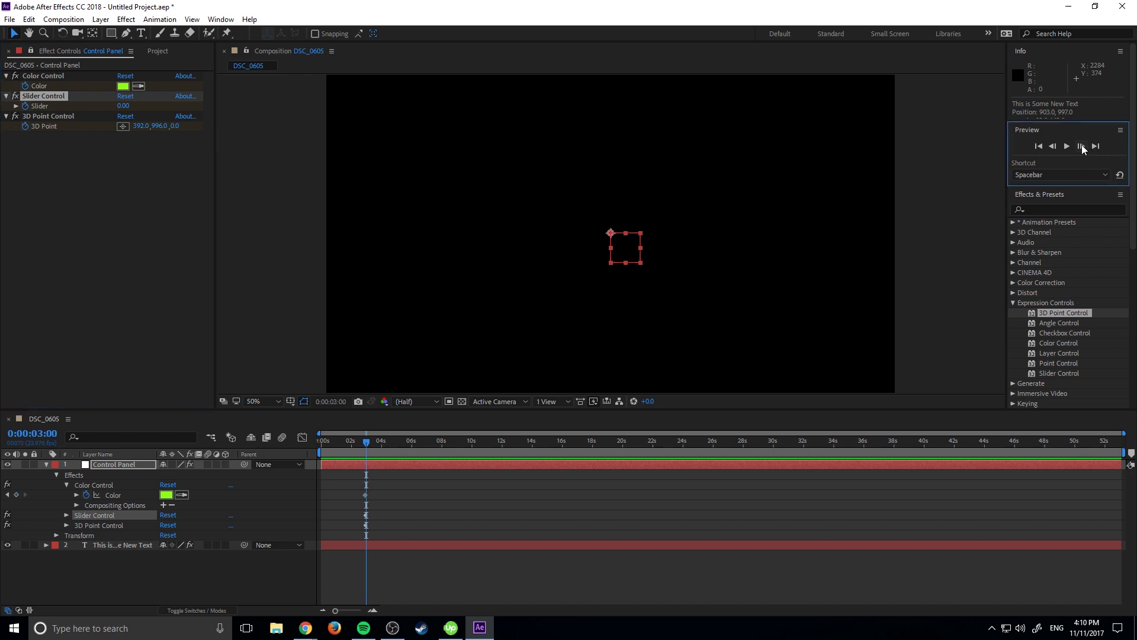
pyautogui.click(1081, 146)
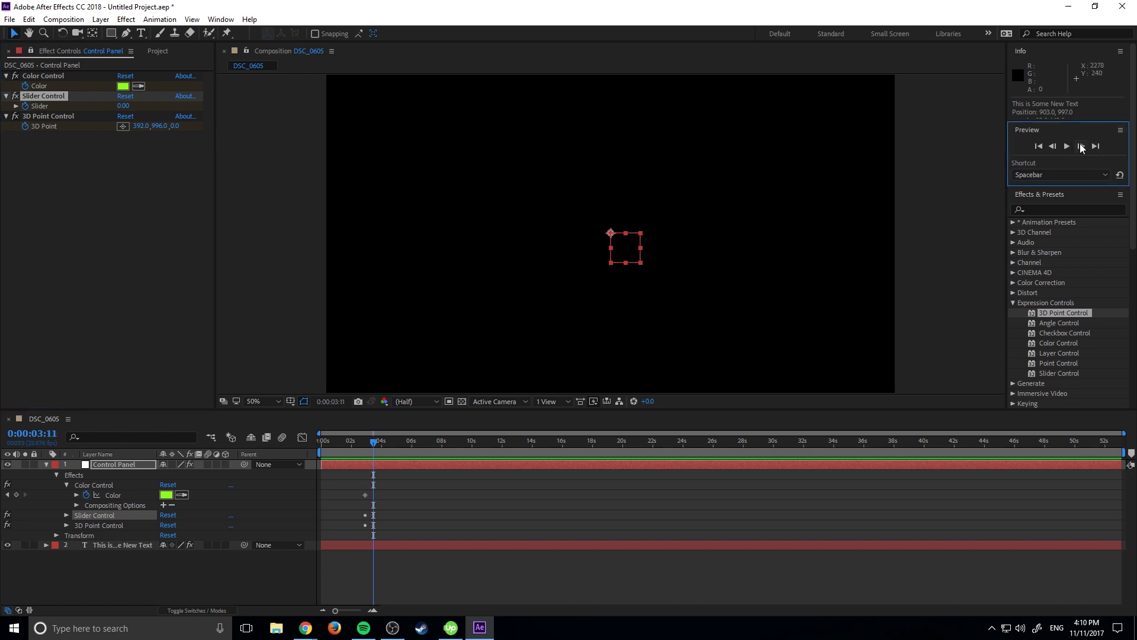
pyautogui.click(1081, 147)
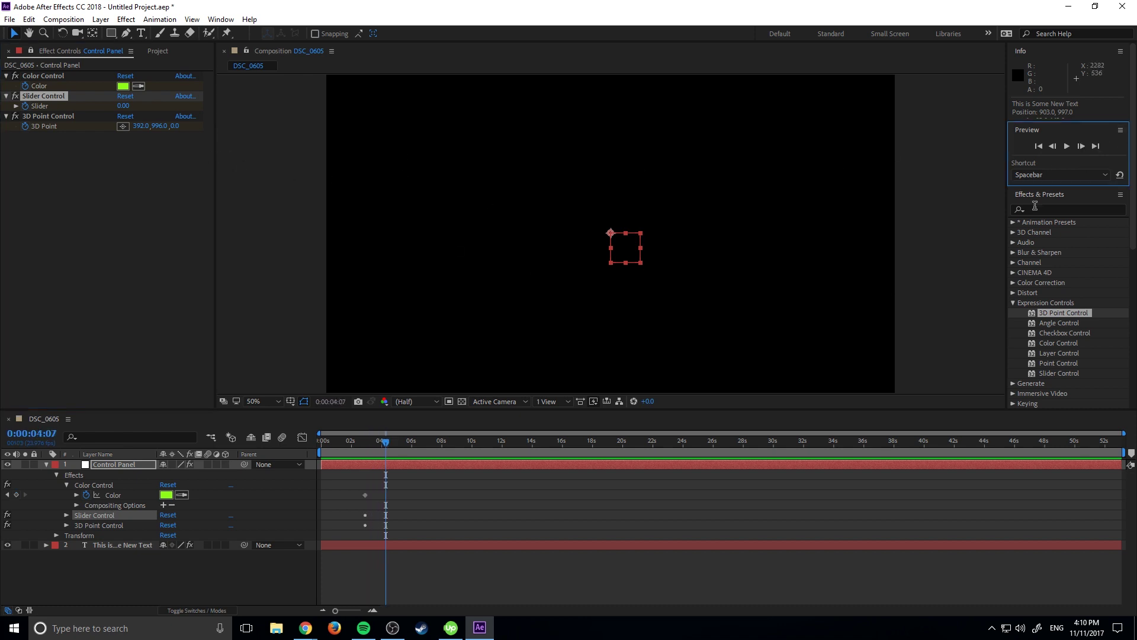
pyautogui.click(1054, 146)
pyautogui.click(1054, 146)
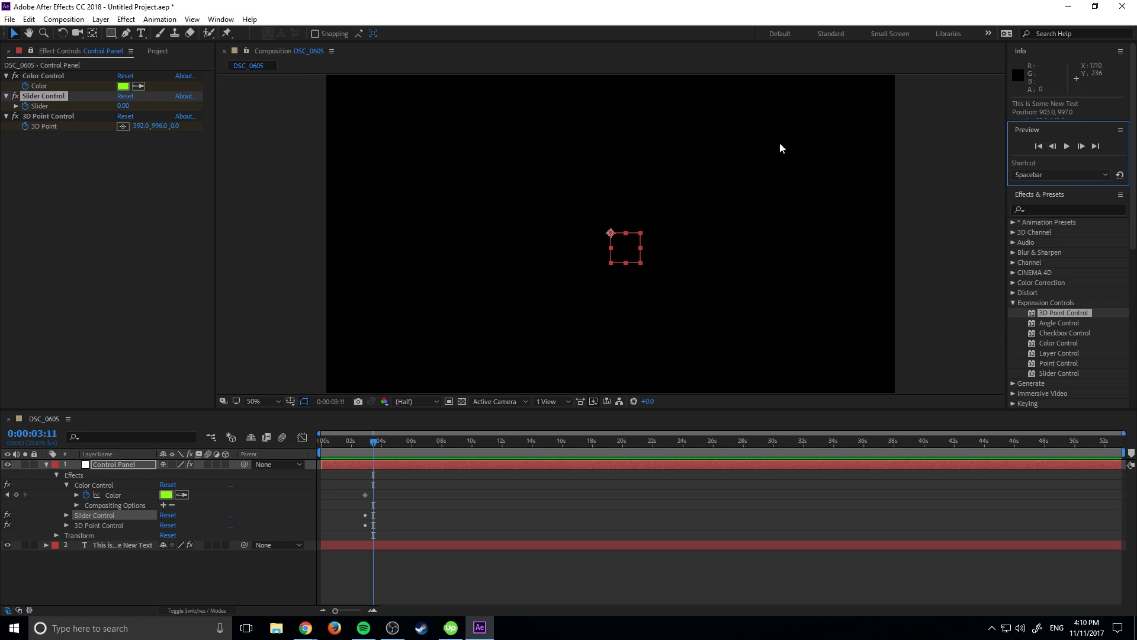
pyautogui.click(123, 106)
pyautogui.write('1')
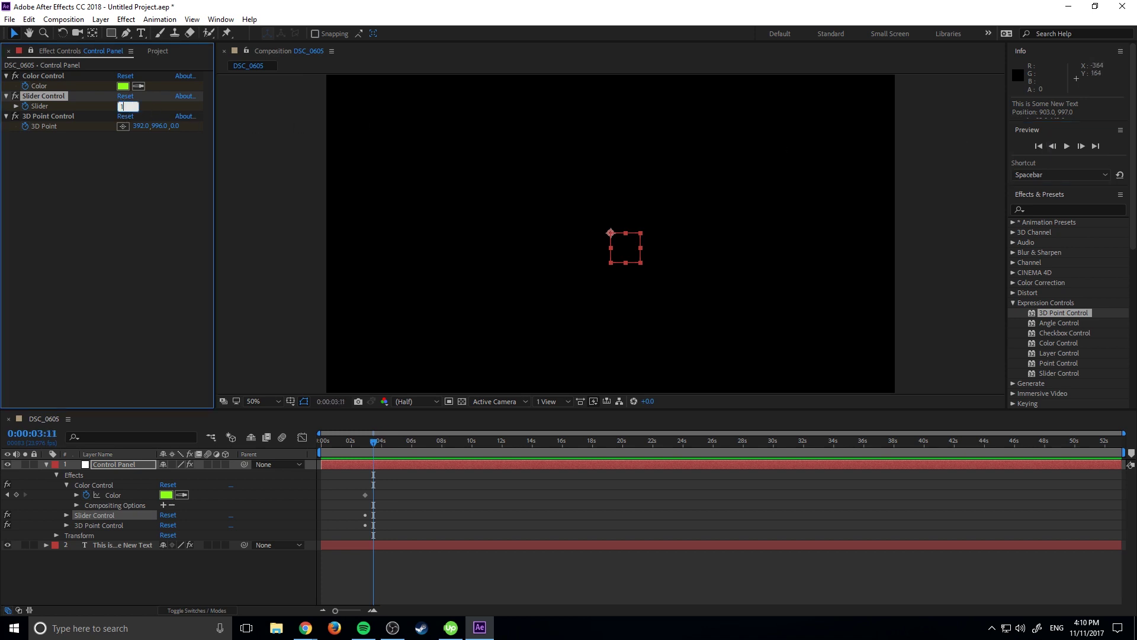
pyautogui.write('00')
pyautogui.press('Return')
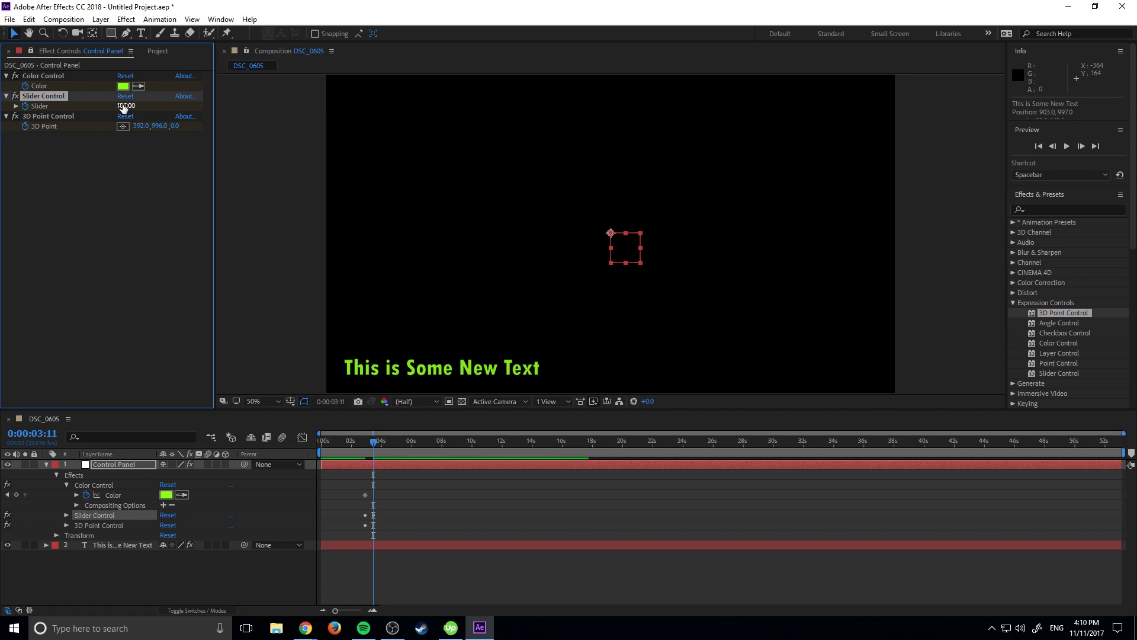
# Scrub the 3D Point X to 1446 and turn the text colour from green to red
pyautogui.moveTo(142, 126); pyautogui.dragTo(767, 125)
pyautogui.press('space')
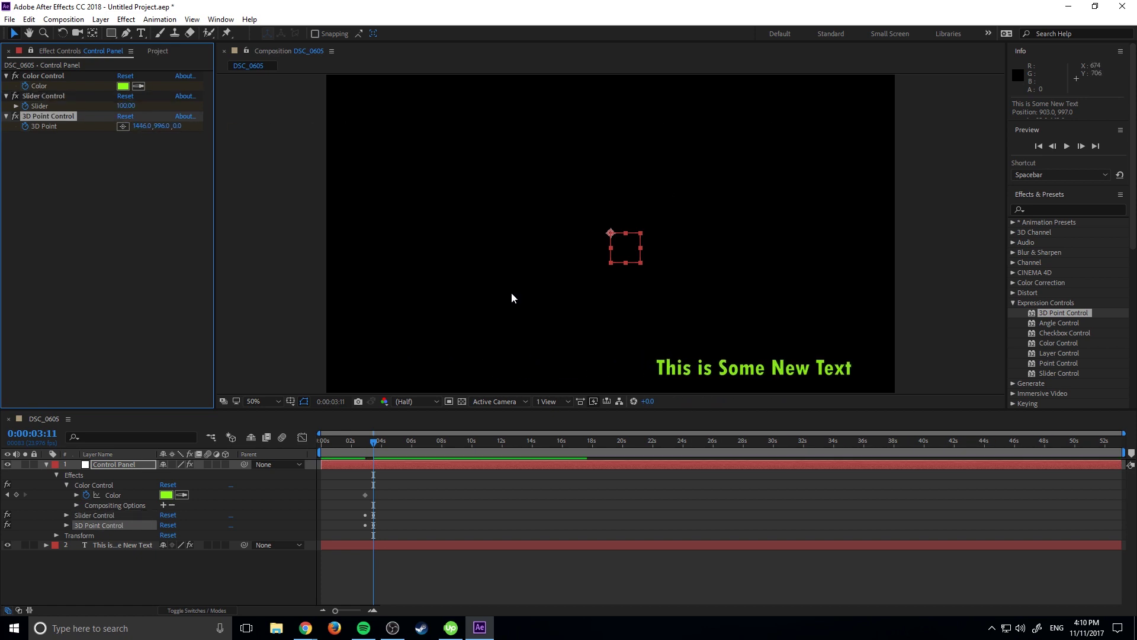
pyautogui.click(130, 86)
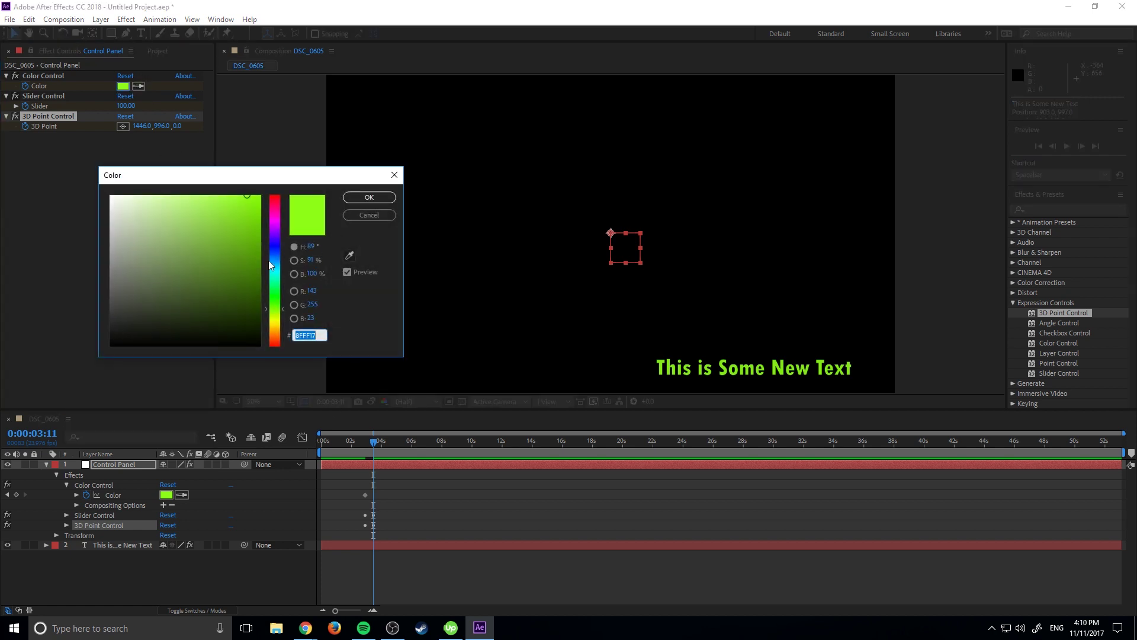
pyautogui.moveTo(274, 308); pyautogui.dragTo(274, 345)
pyautogui.click(369, 197)
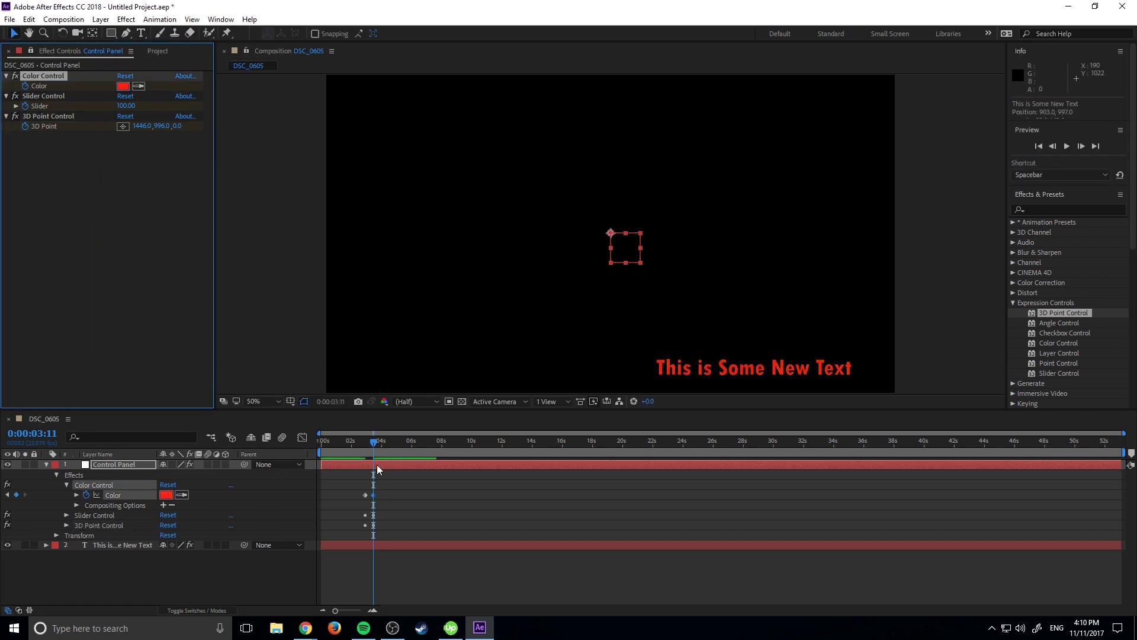
pyautogui.click(357, 442)
pyautogui.press('space')
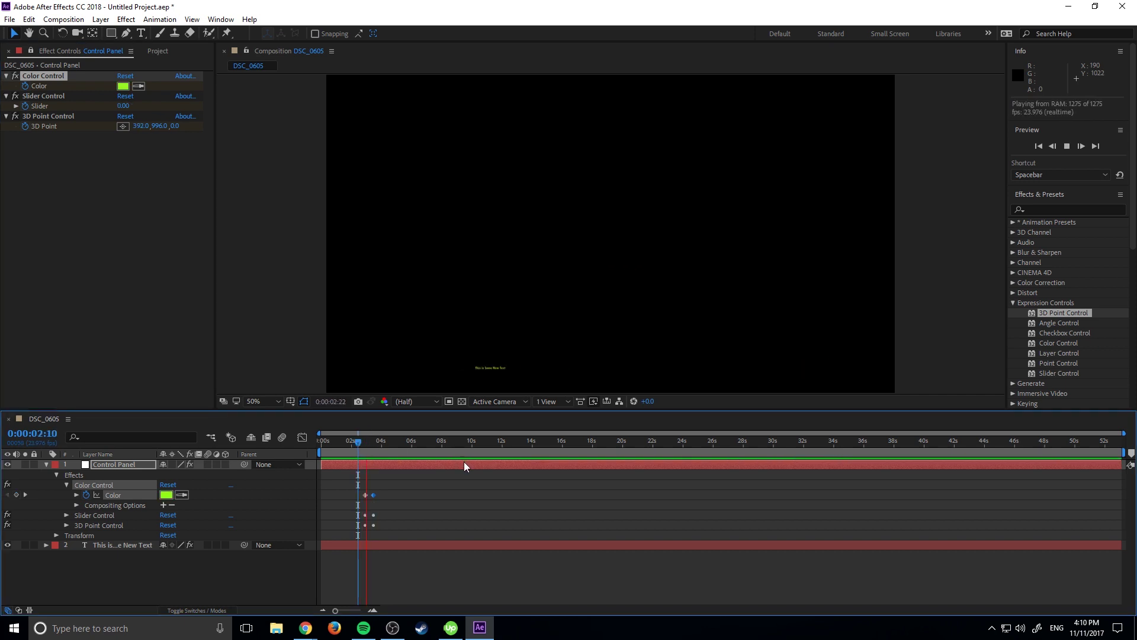
pyautogui.press('space')
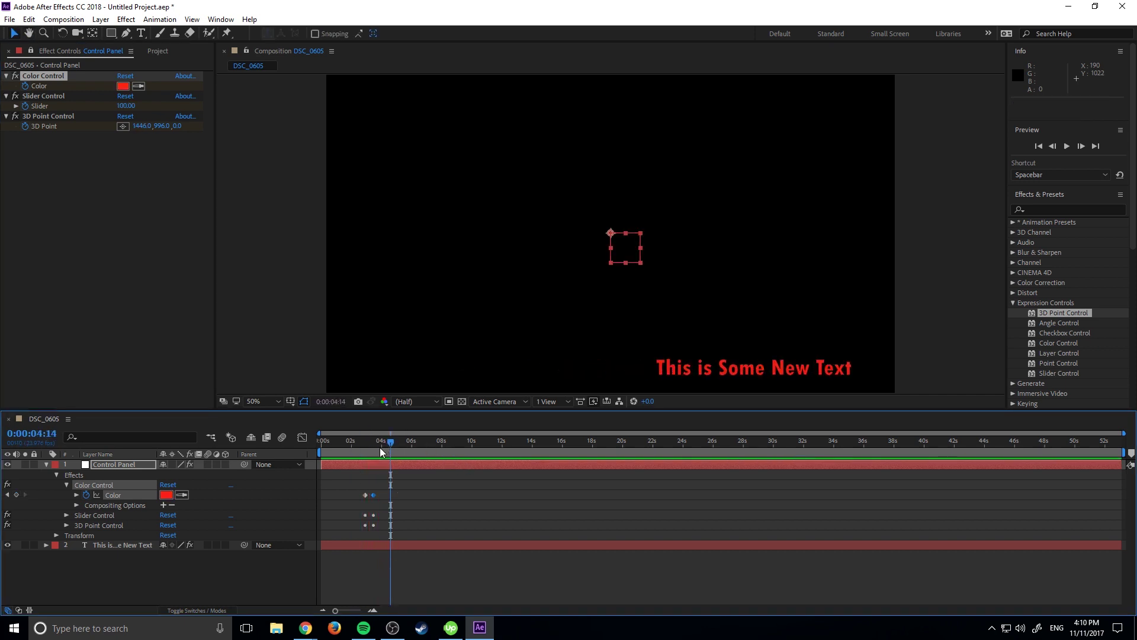
pyautogui.moveTo(379, 447)
pyautogui.mouseDown()
pyautogui.moveTo(357, 446)
pyautogui.moveTo(376, 445)
pyautogui.mouseUp()
pyautogui.click(132, 549)
pyautogui.click(368, 473)
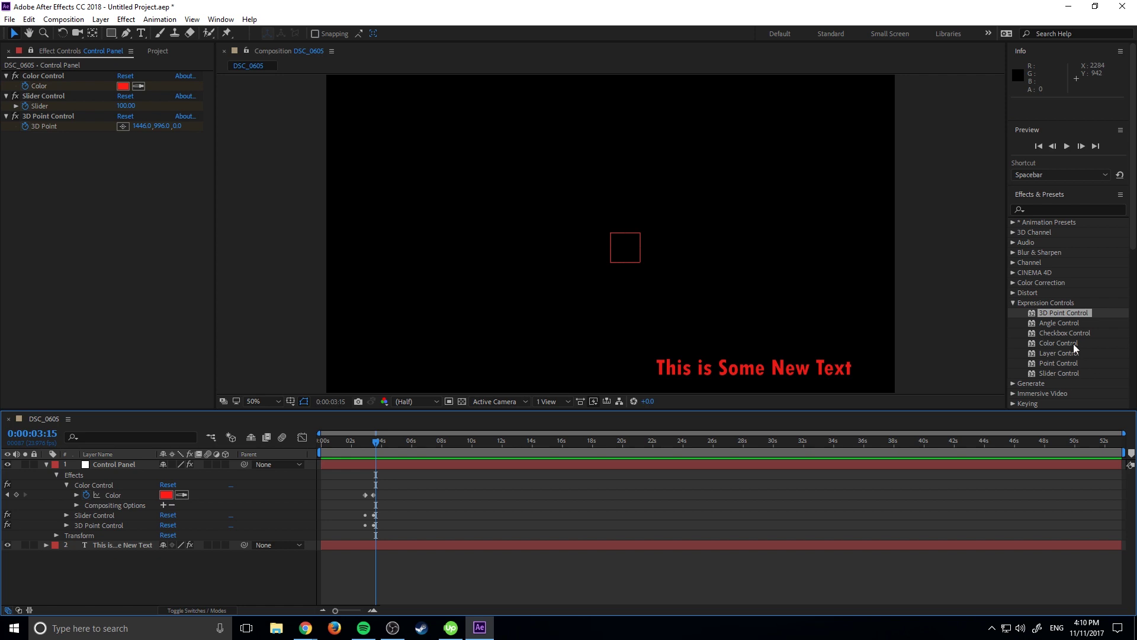
pyautogui.moveTo(1057, 332); pyautogui.dragTo(163, 177)
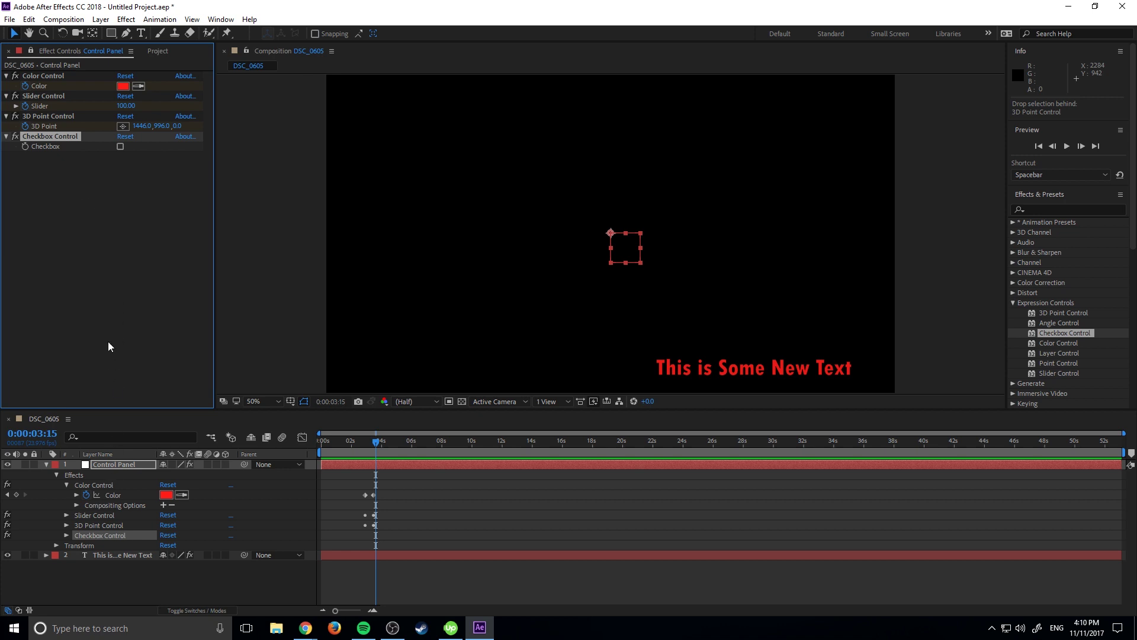
pyautogui.click(66, 179)
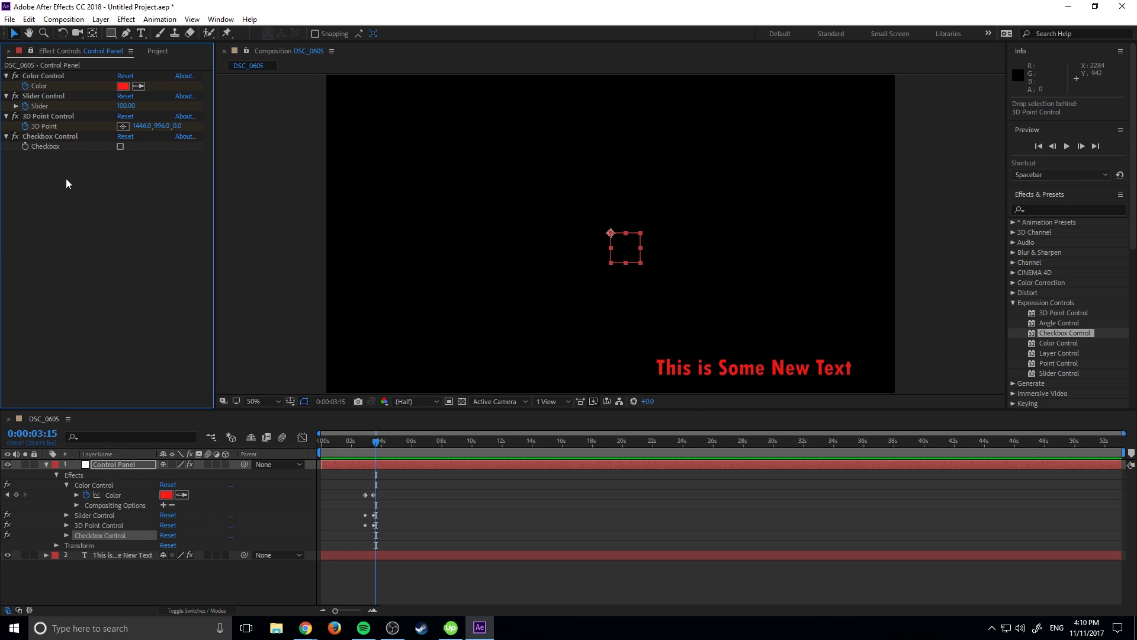
pyautogui.click(70, 138)
pyautogui.press('Delete')
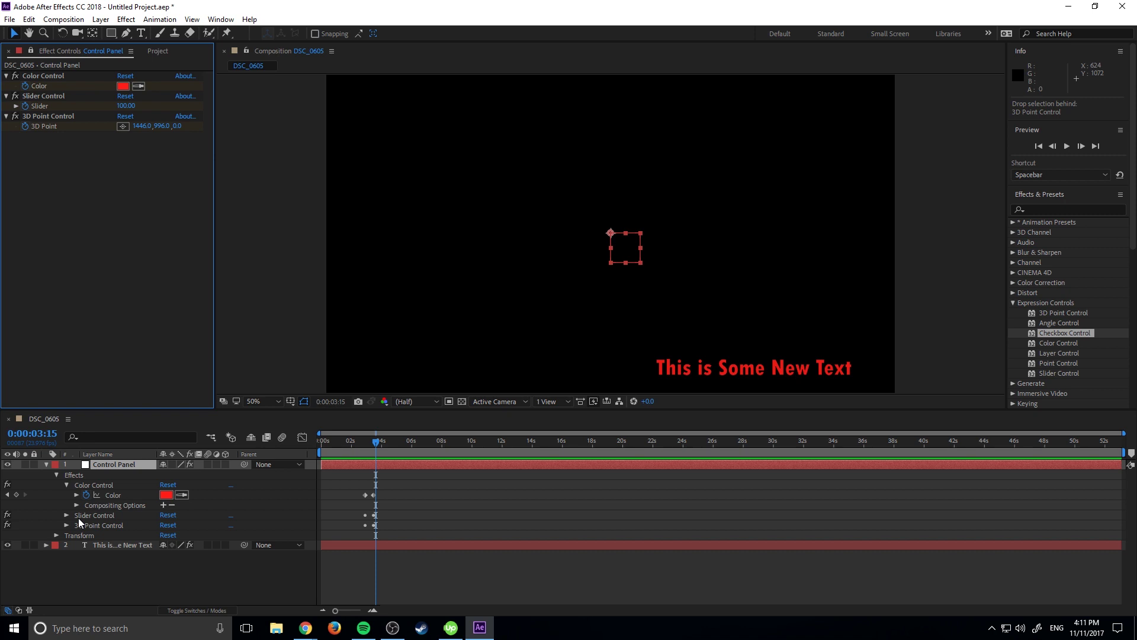
pyautogui.click(107, 545)
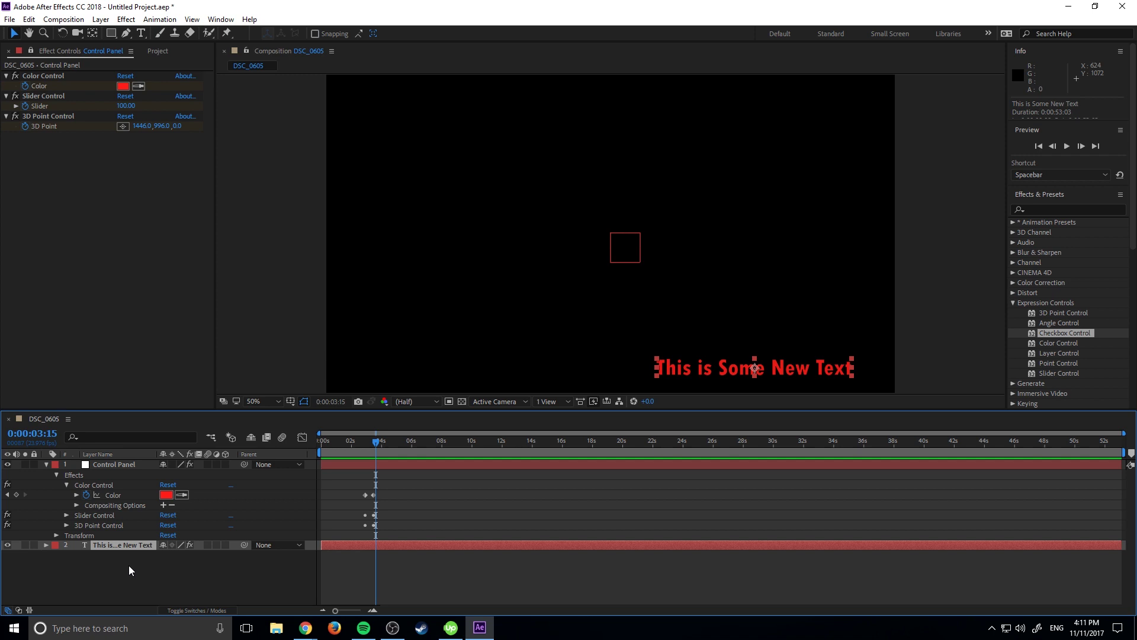
pyautogui.click(63, 140)
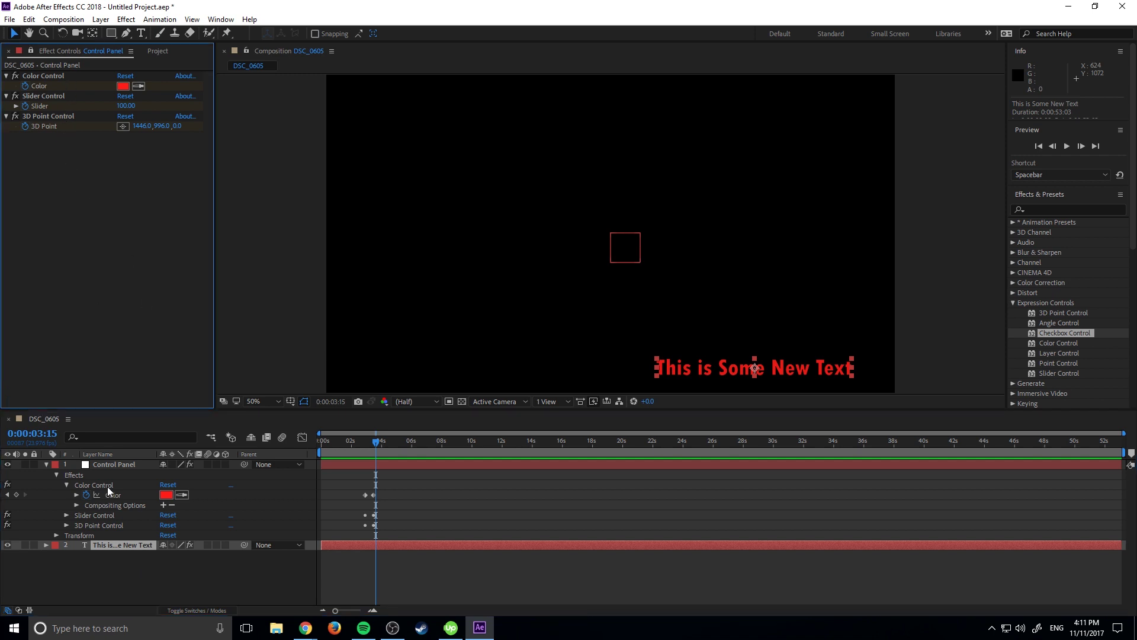
pyautogui.click(68, 117)
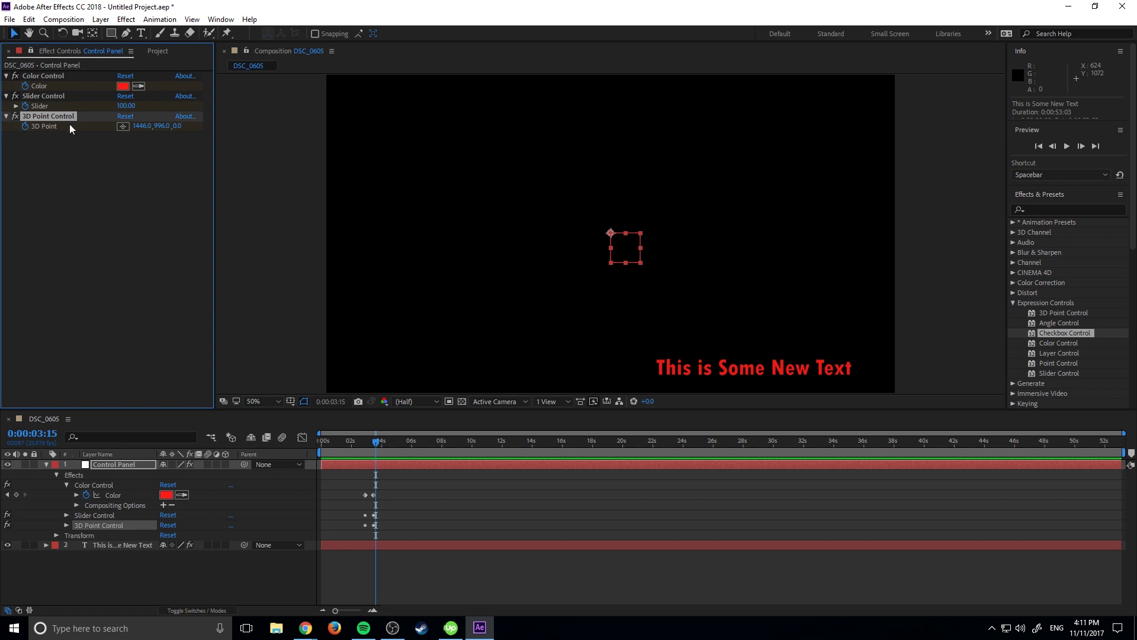
pyautogui.click(63, 95)
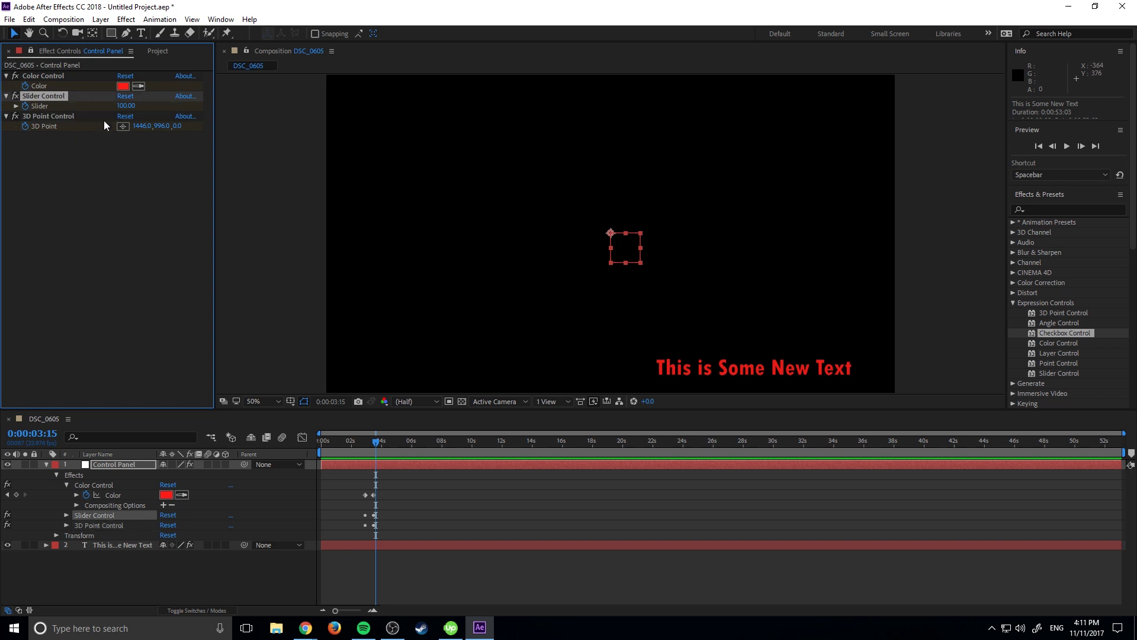
pyautogui.click(68, 77)
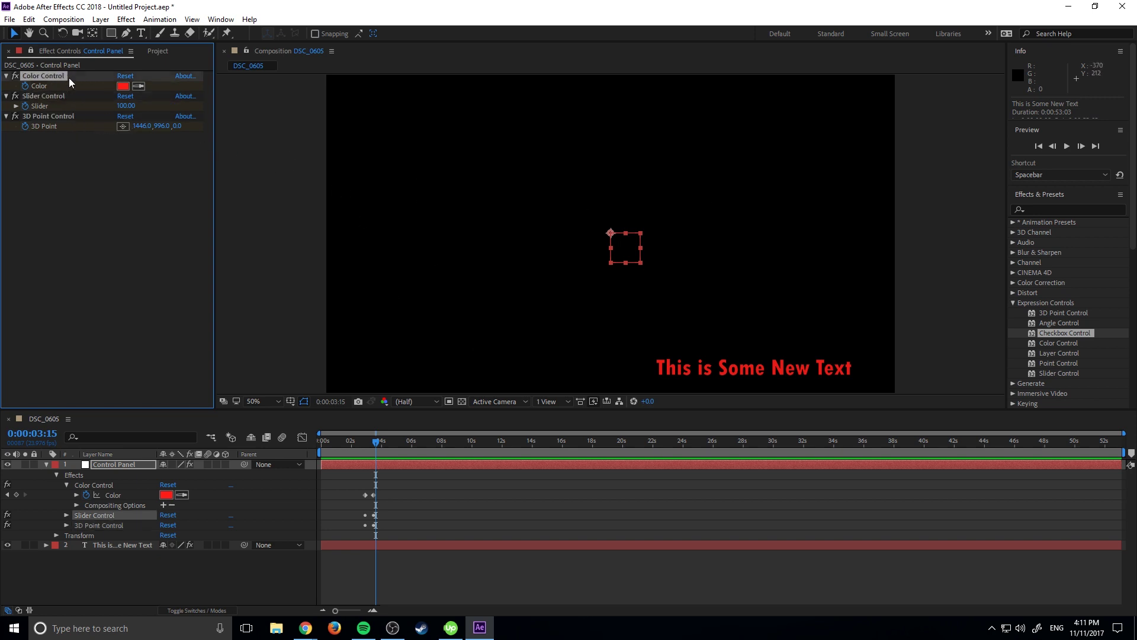